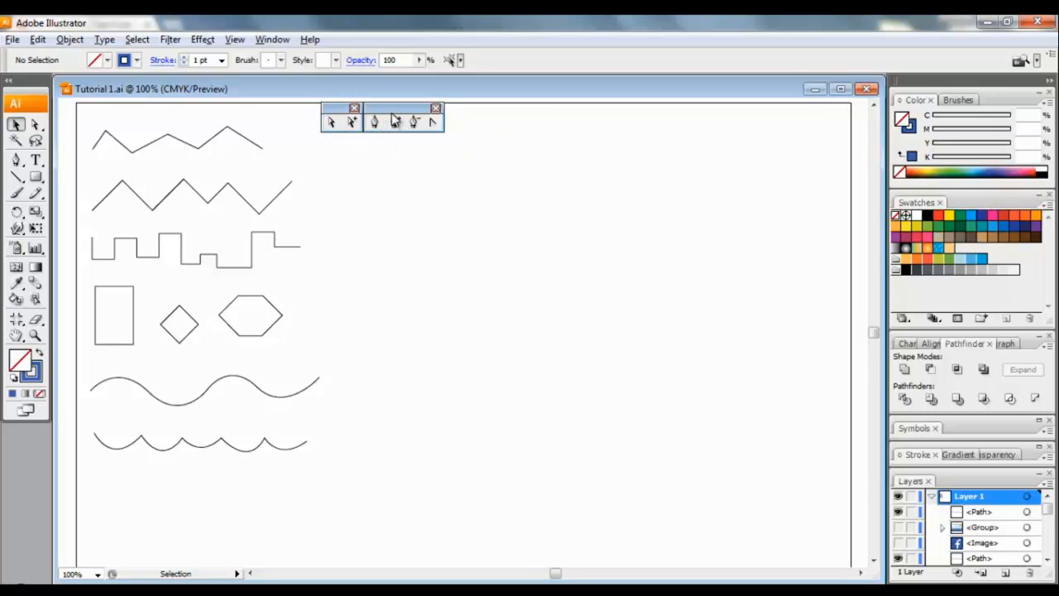
Tear off the Pen tool group as a floating palette over the artboard, and close that duplicate palette
left_click(19, 163)
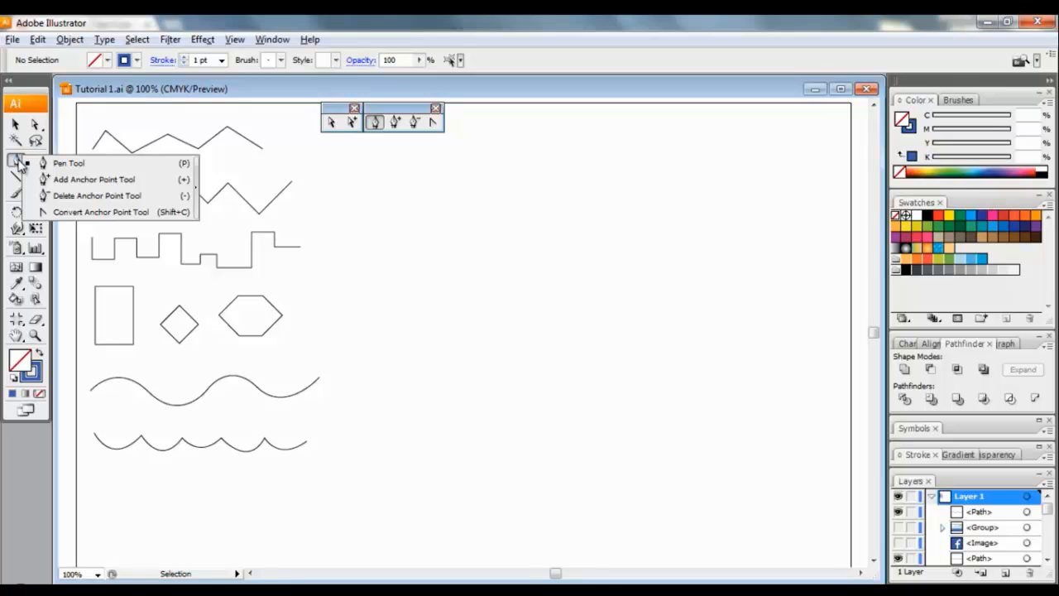
left_click(199, 195)
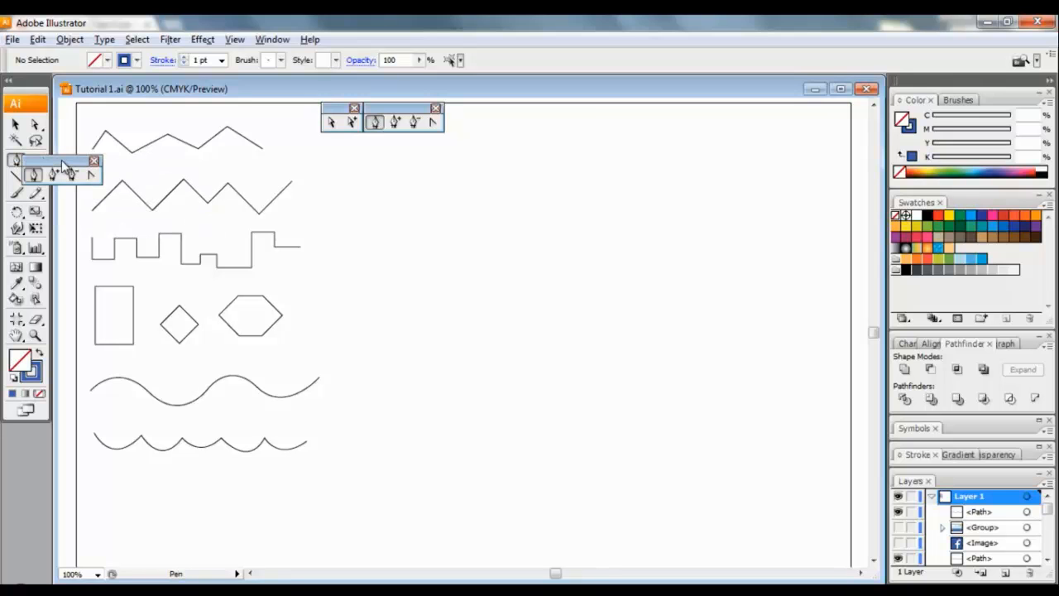
left_click_drag(61, 160, 480, 171)
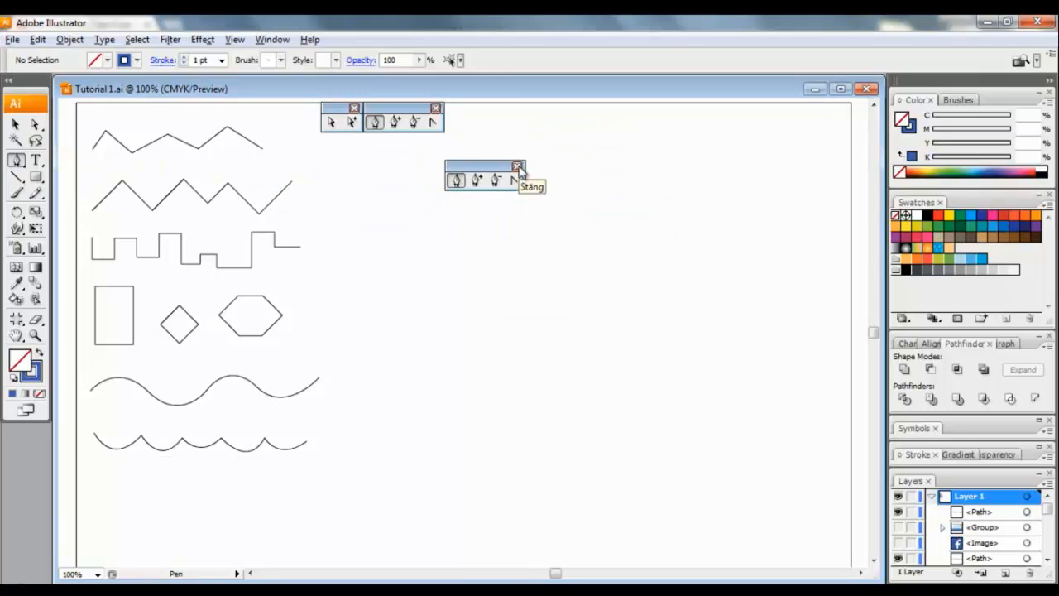
left_click(517, 168)
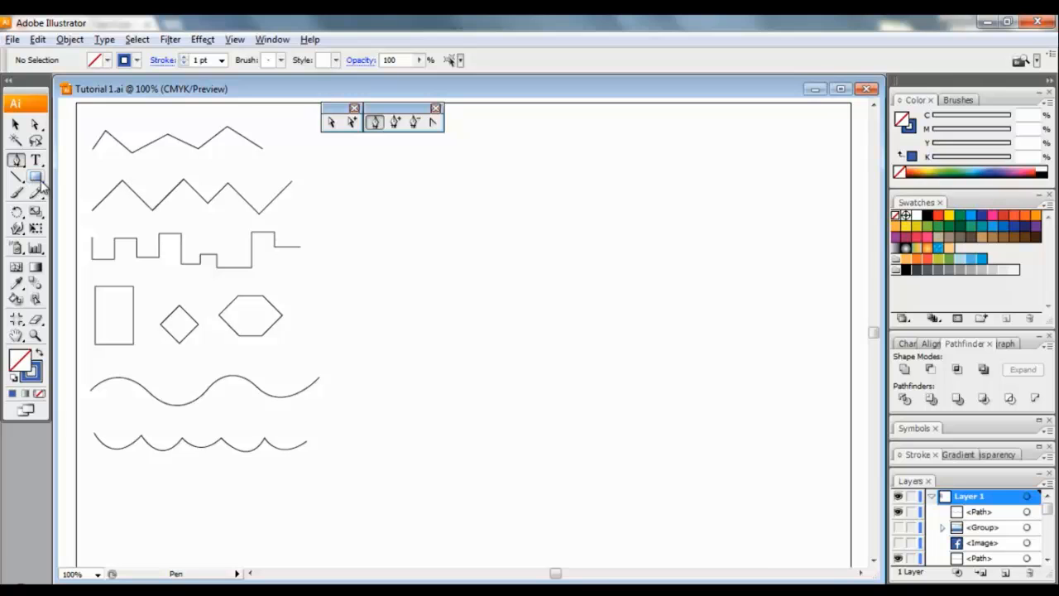
Tear off the Rectangle and shape tools group as a floating palette, move it onto the artboard and close it
left_click_drag(39, 181, 173, 222)
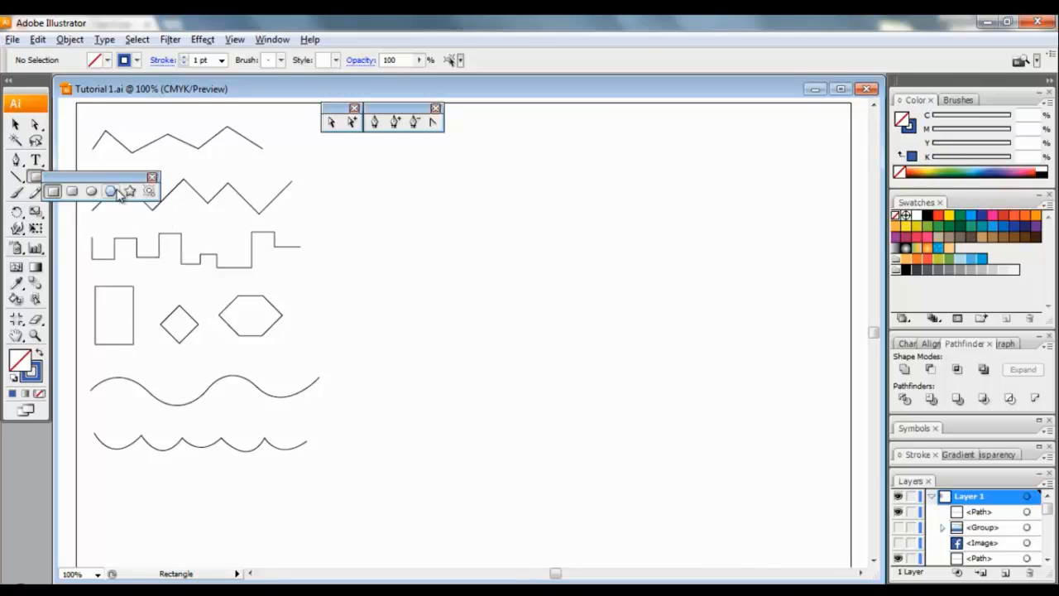
left_click_drag(105, 179, 354, 205)
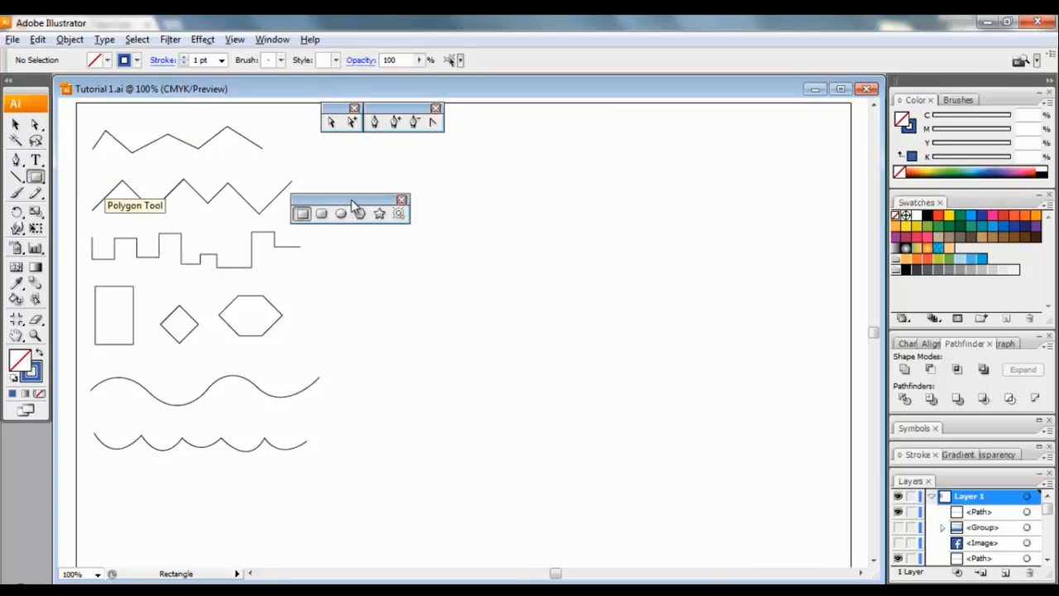
left_click(402, 201)
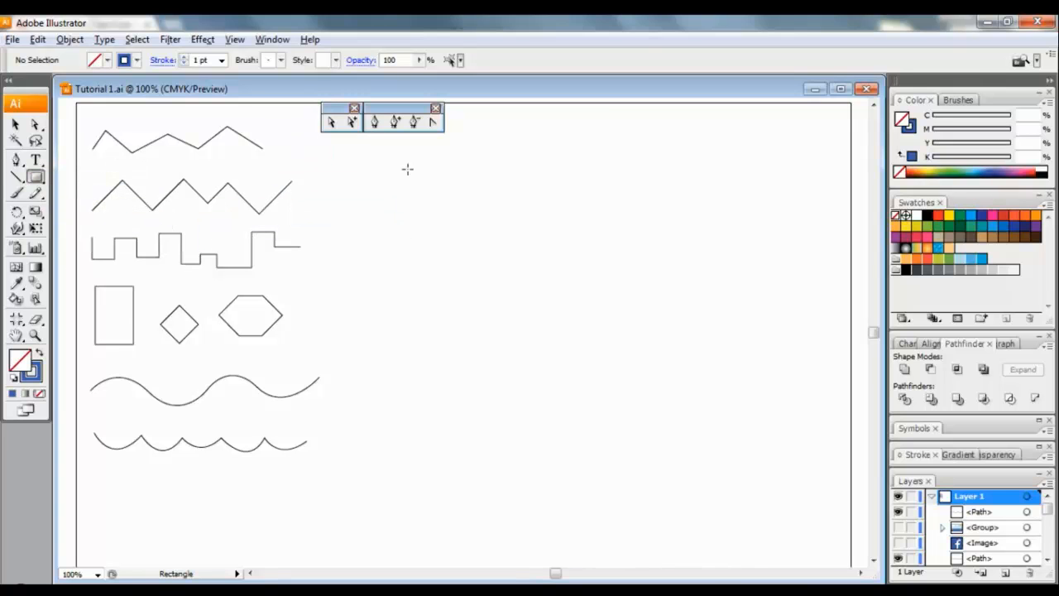
Draw an open zigzag path of five straight segments with the Pen tool beside the first sample zigzag, and deselect it
left_click(376, 122)
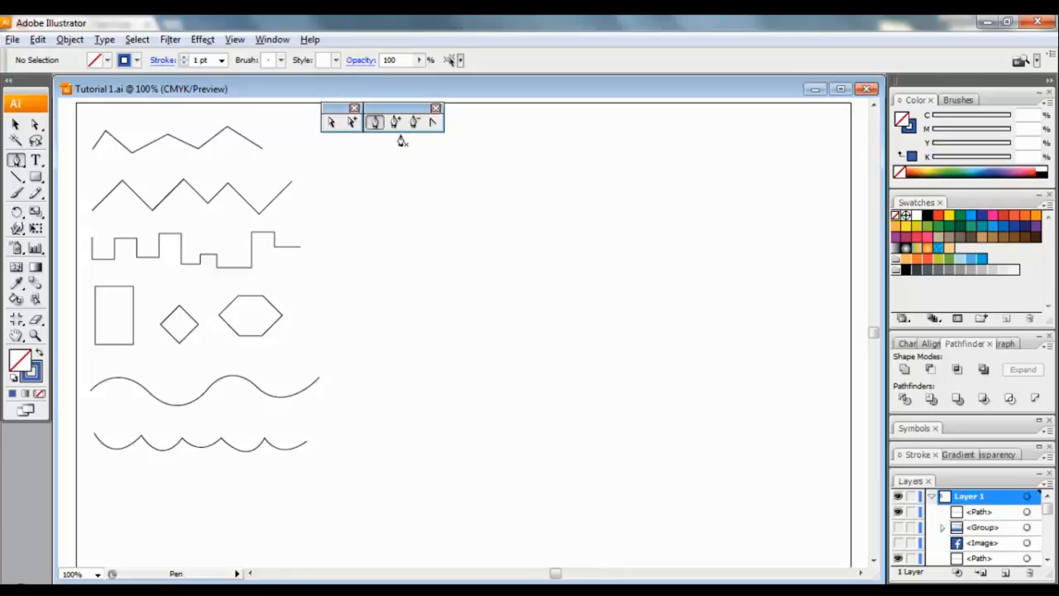
left_click(334, 158)
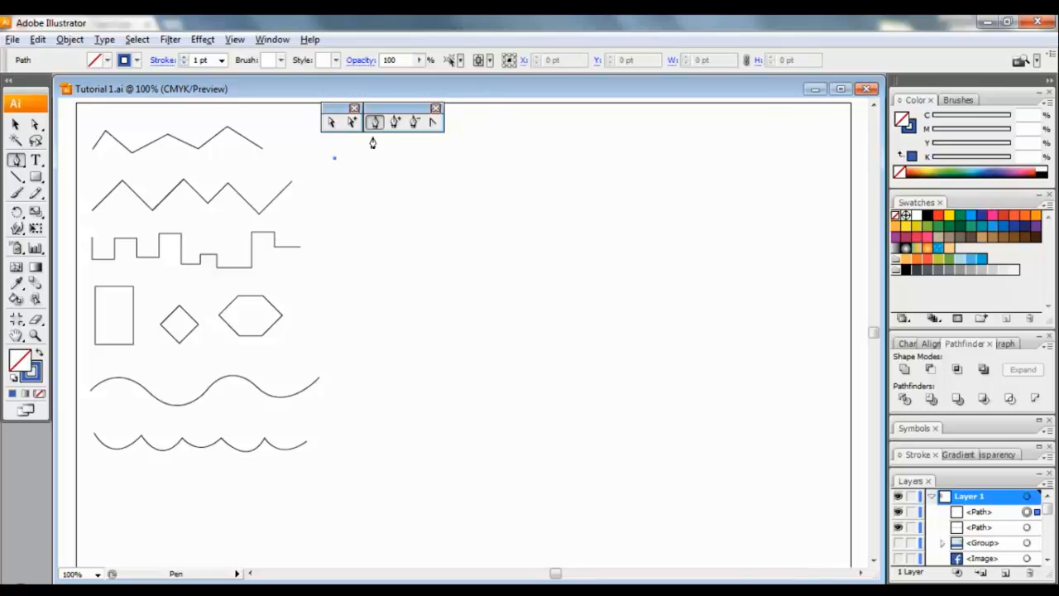
left_click(374, 140)
left_click(411, 159)
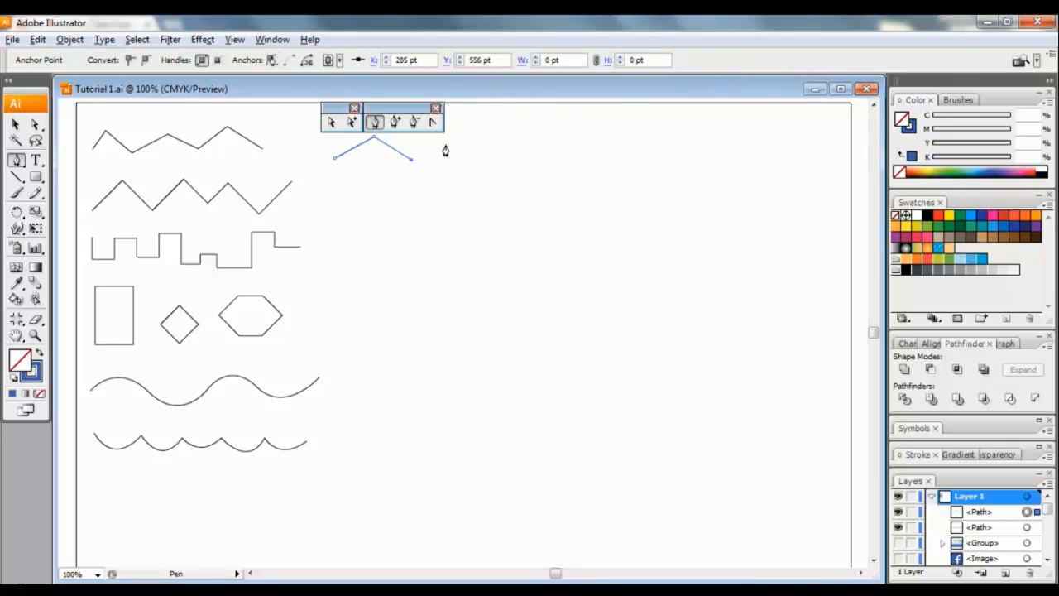
left_click(460, 133)
left_click(502, 156)
left_click(535, 138)
left_click(553, 136, "ctrl")
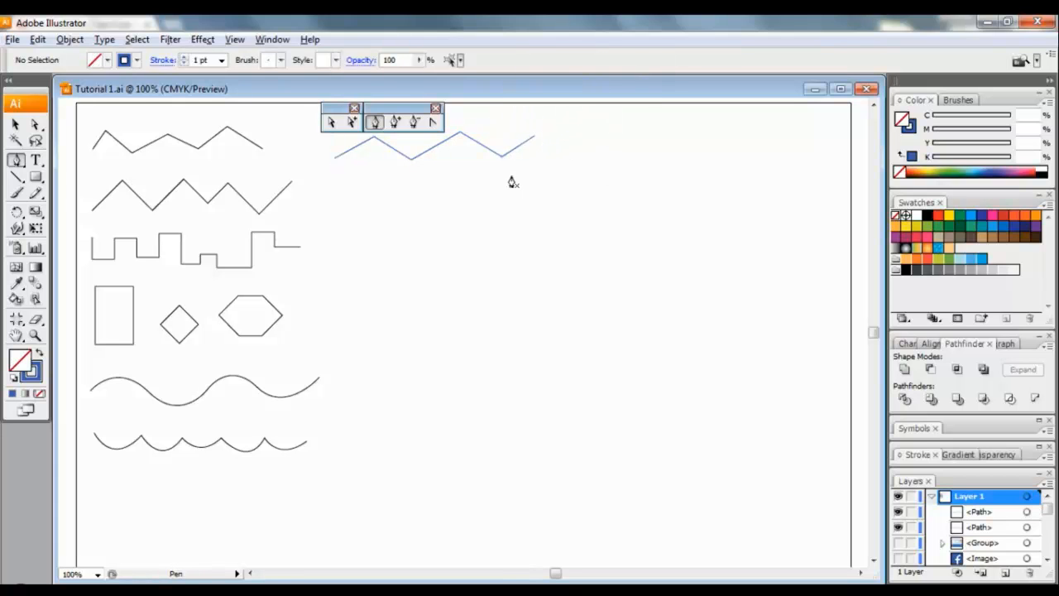
Draw a second, steeper five-segment zigzag path with the Pen tool to the right of the first one, and deselect it
left_click(555, 154)
left_click(578, 127)
left_click(610, 153)
left_click(632, 130)
left_click(676, 156)
left_click(695, 128)
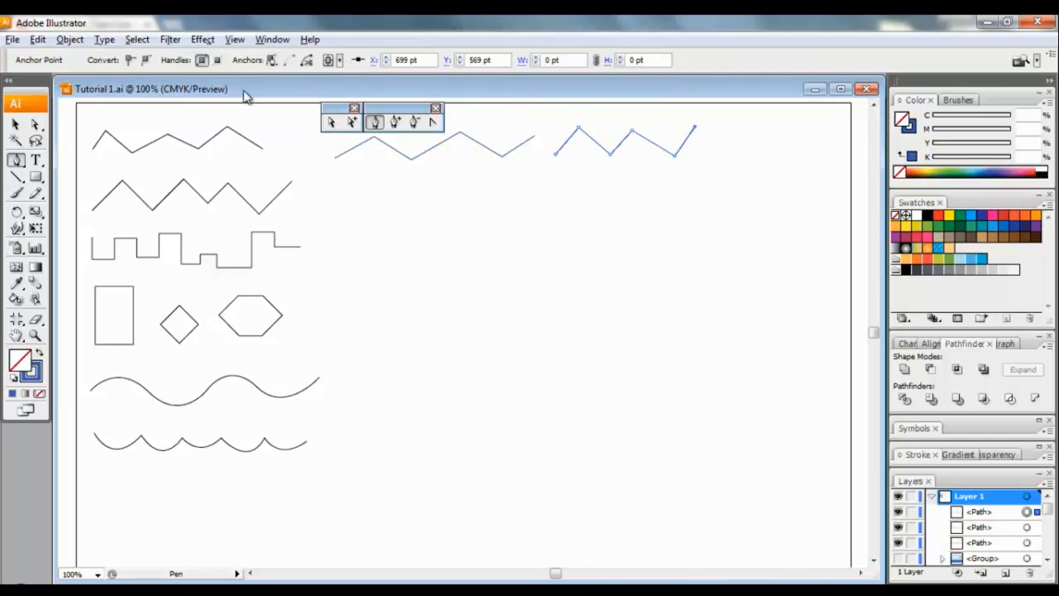
left_click(137, 40)
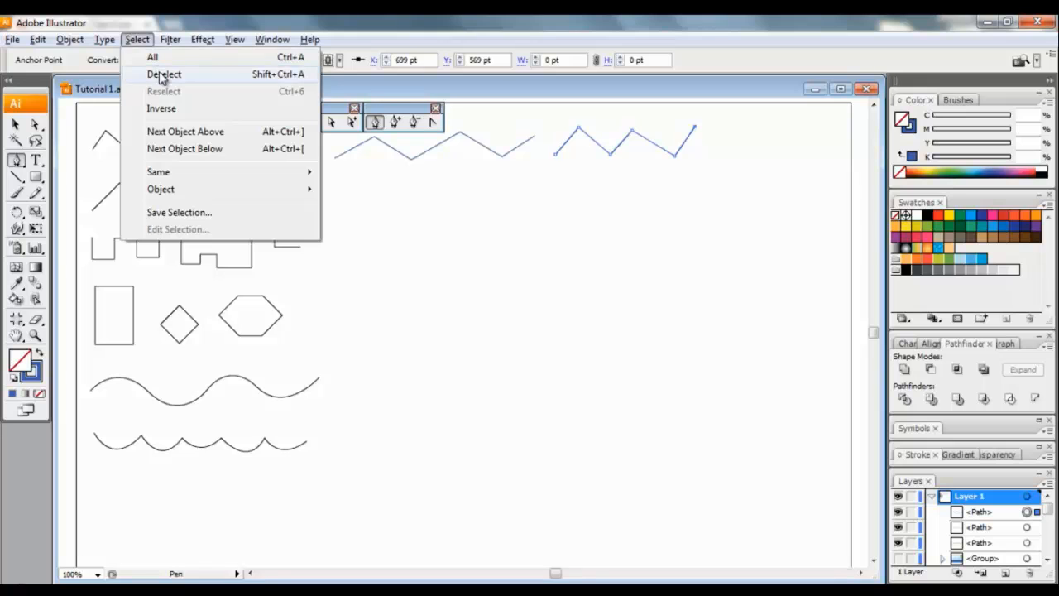
left_click(161, 73)
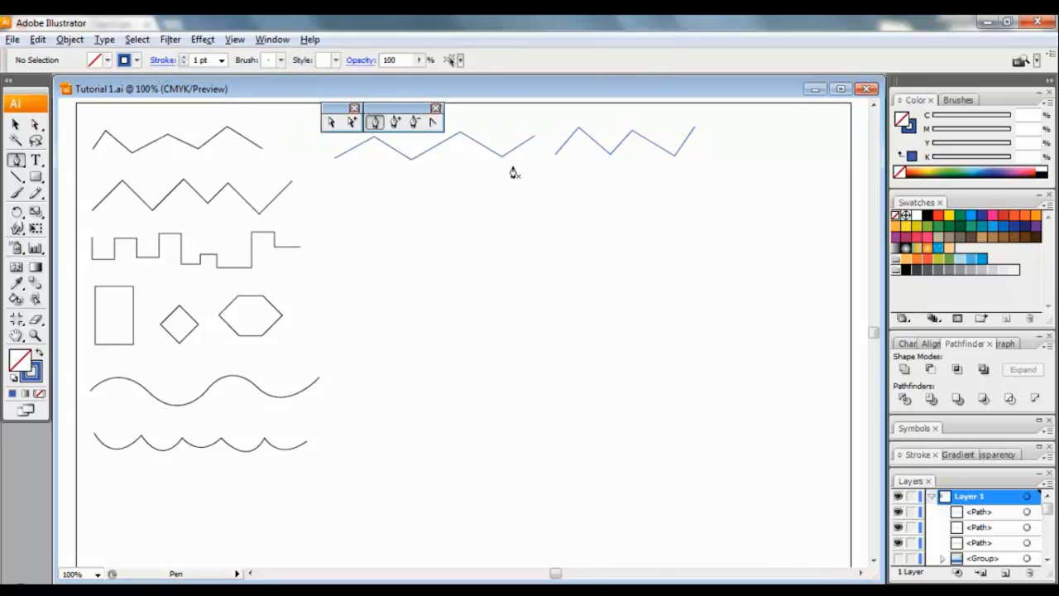
Draw an angle-constrained path beside the second sample with three 45° zigzag segments and a horizontal end segment, and deselect it
left_click(346, 210)
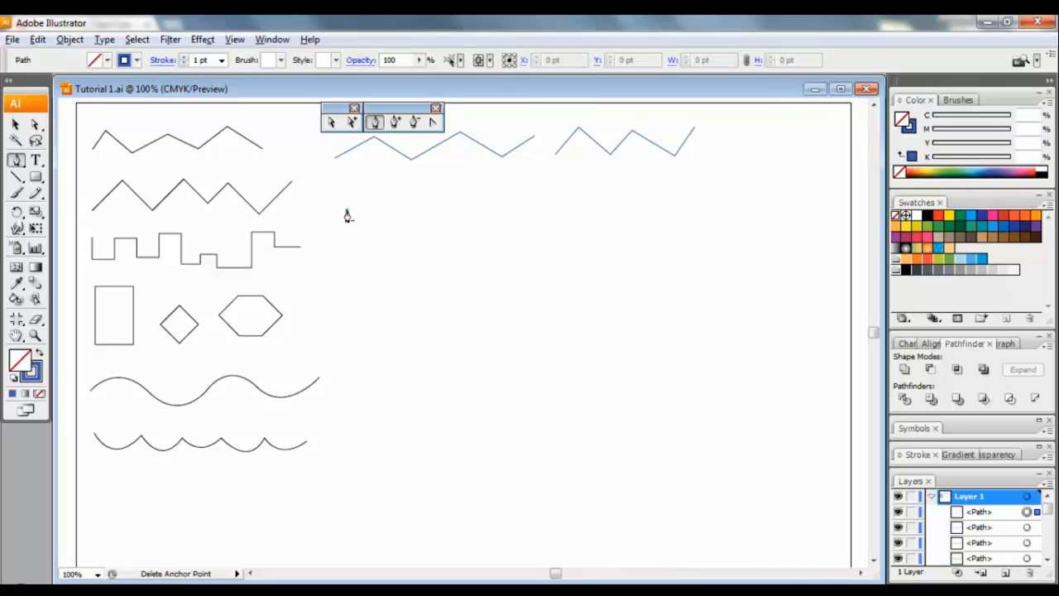
left_click(389, 170)
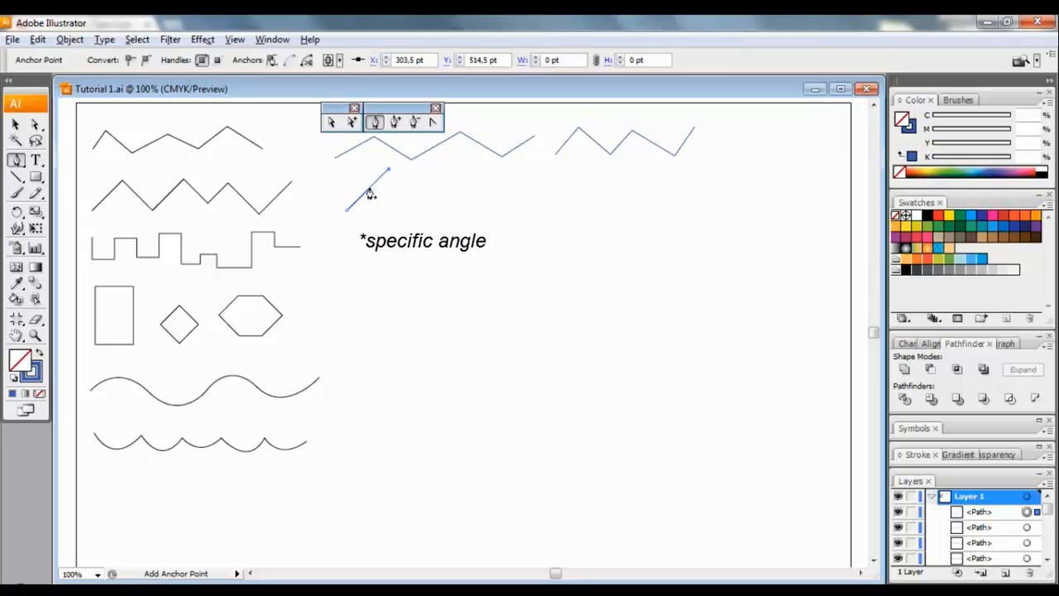
left_click(440, 218)
left_click(479, 176, "shift")
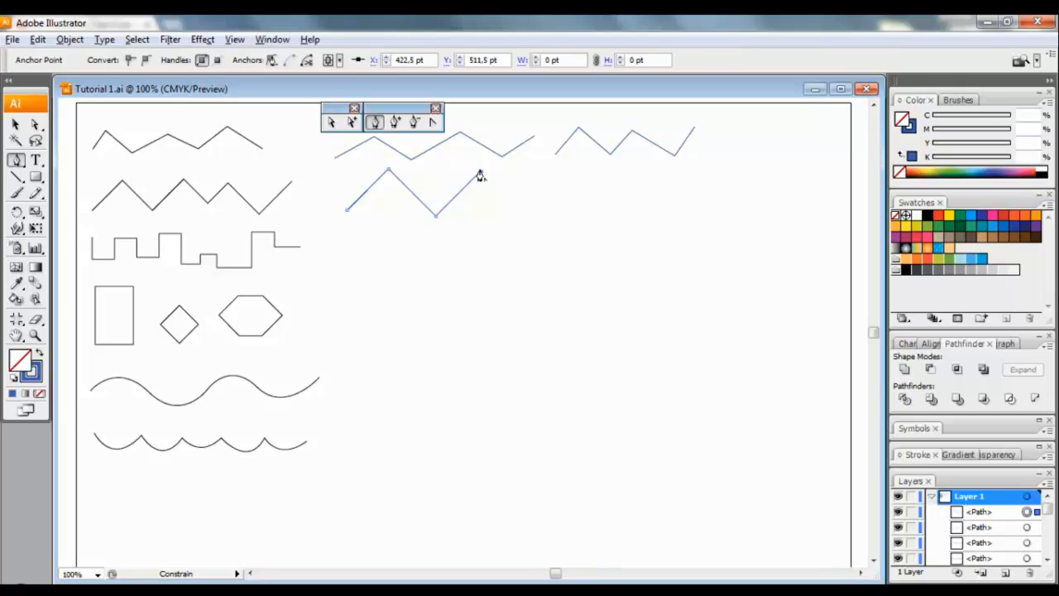
left_click(548, 172)
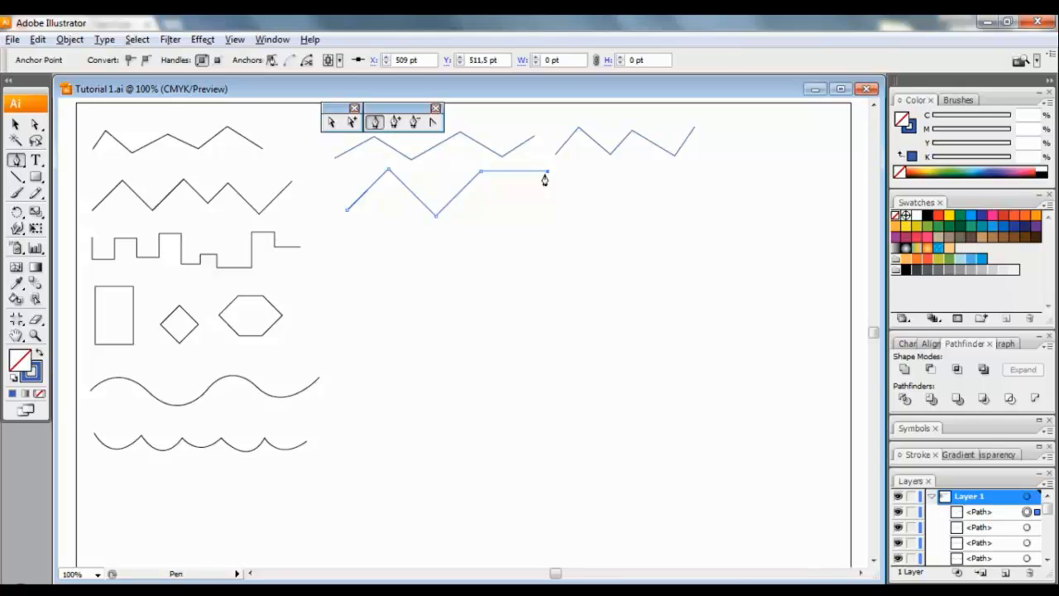
key("v")
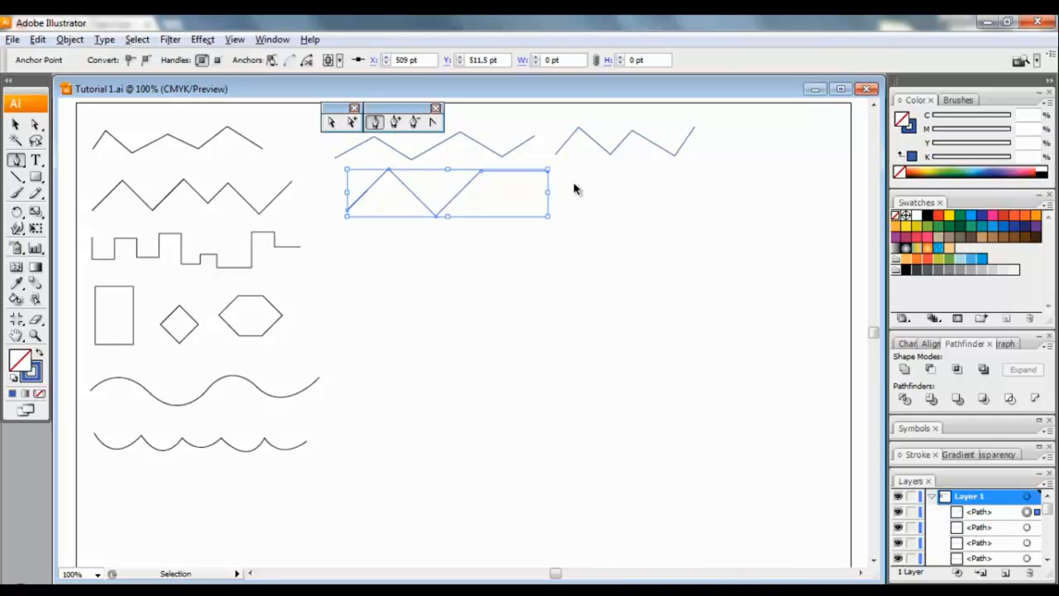
left_click(576, 190)
Draw an open square-wave path of constrained vertical and horizontal segments with the Pen tool beside the stepped sample line, and deselect it
key("p")
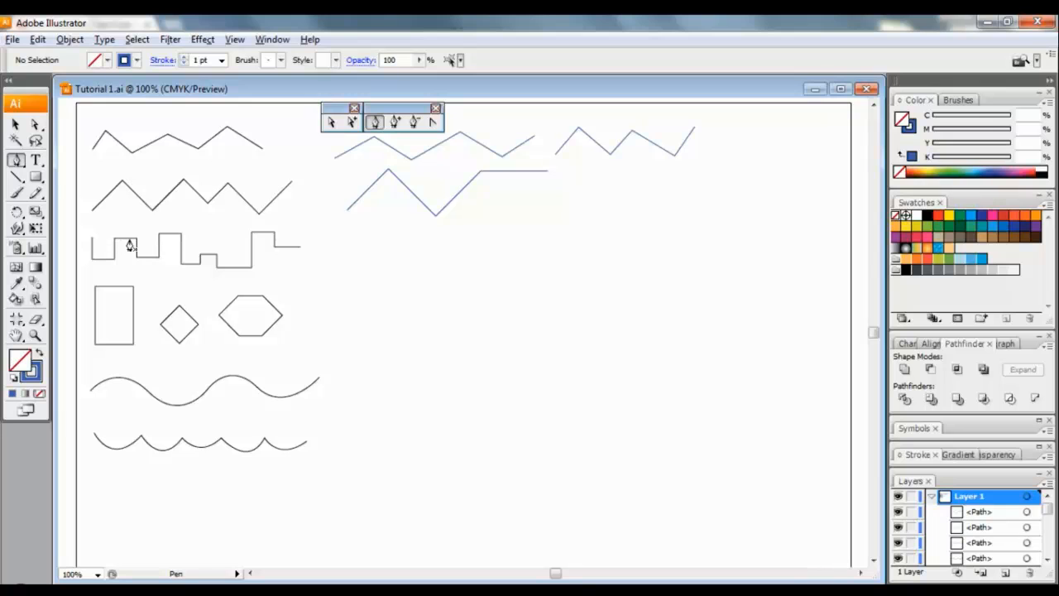
left_click(359, 242)
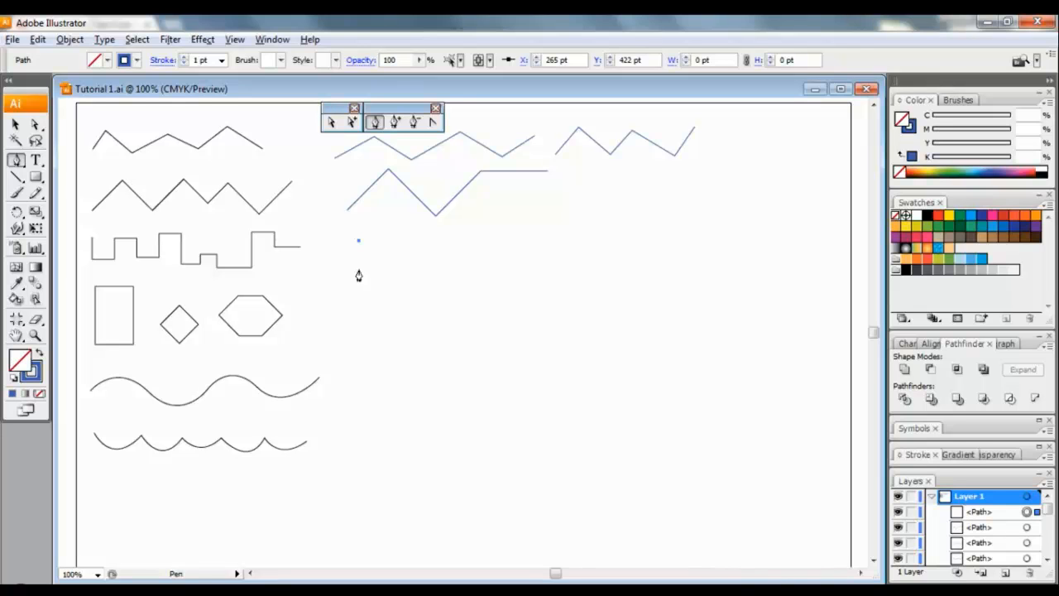
left_click(358, 269)
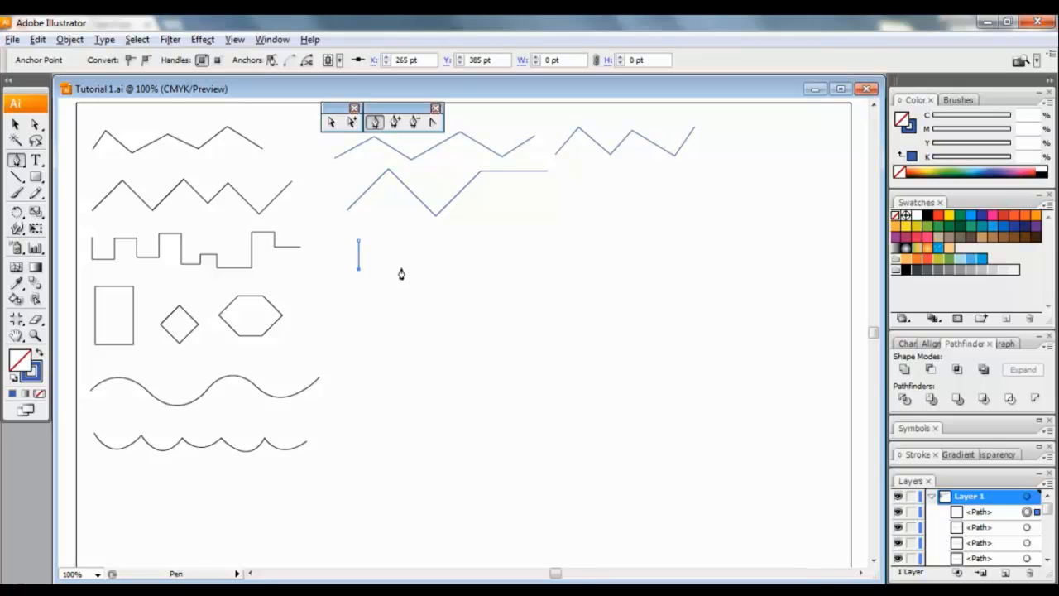
left_click(398, 273, "shift")
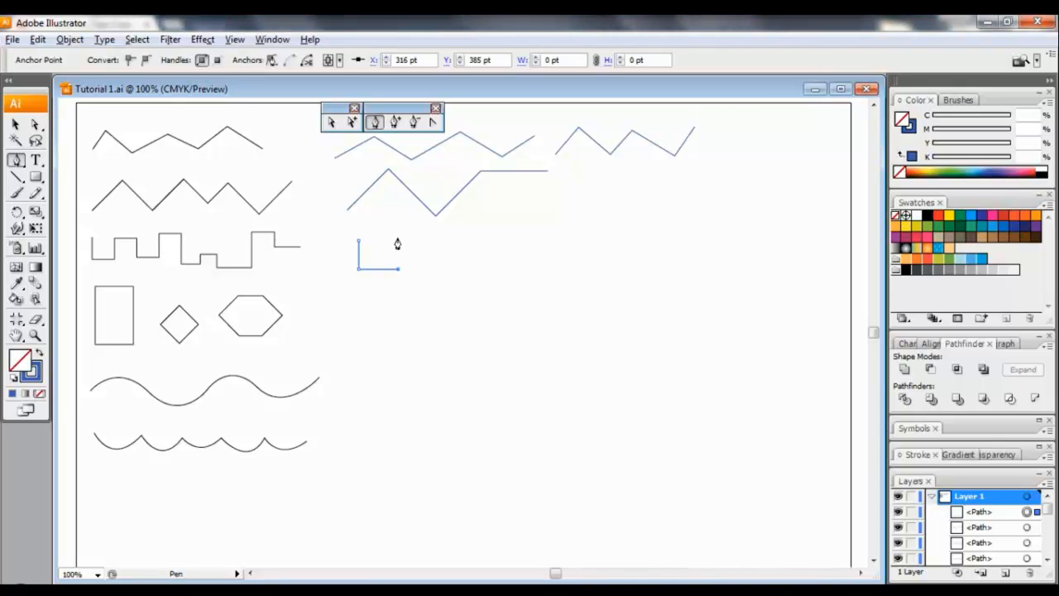
left_click(398, 238, "shift")
left_click(440, 238, "shift")
left_click(439, 270, "shift")
left_click(482, 237)
left_click(526, 241, "ctrl")
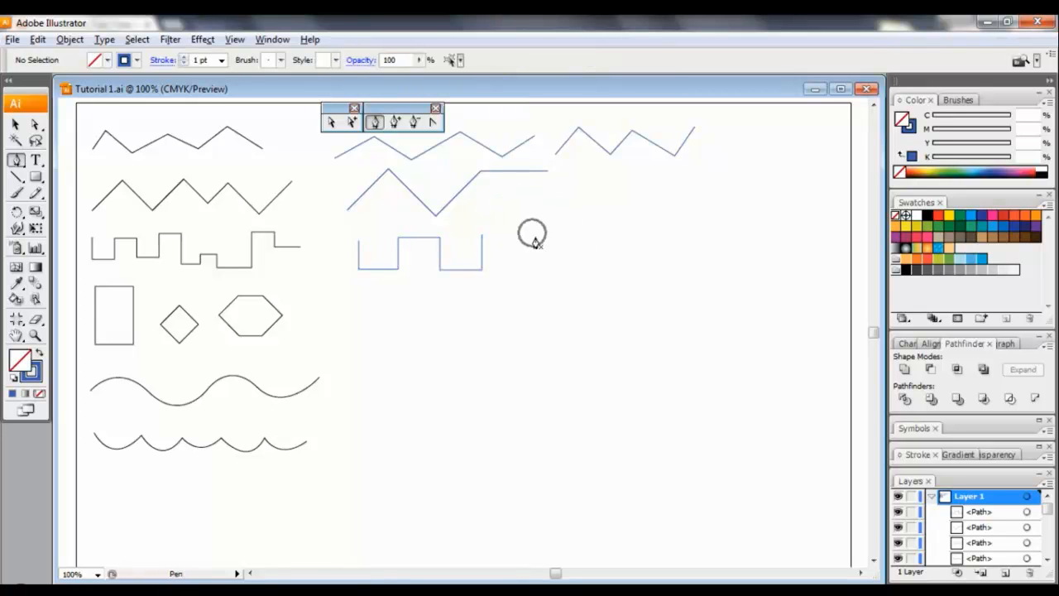
Draw a closed upright rectangle with the Pen tool beneath the new square-wave path, using constrained segments and ending at the starting point
left_click(360, 295)
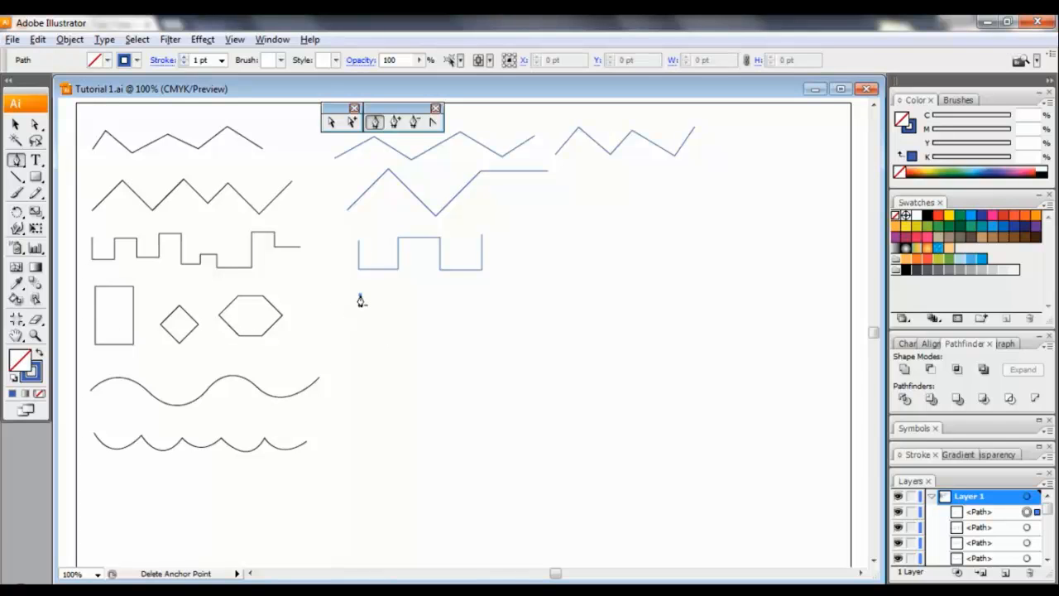
left_click(403, 295)
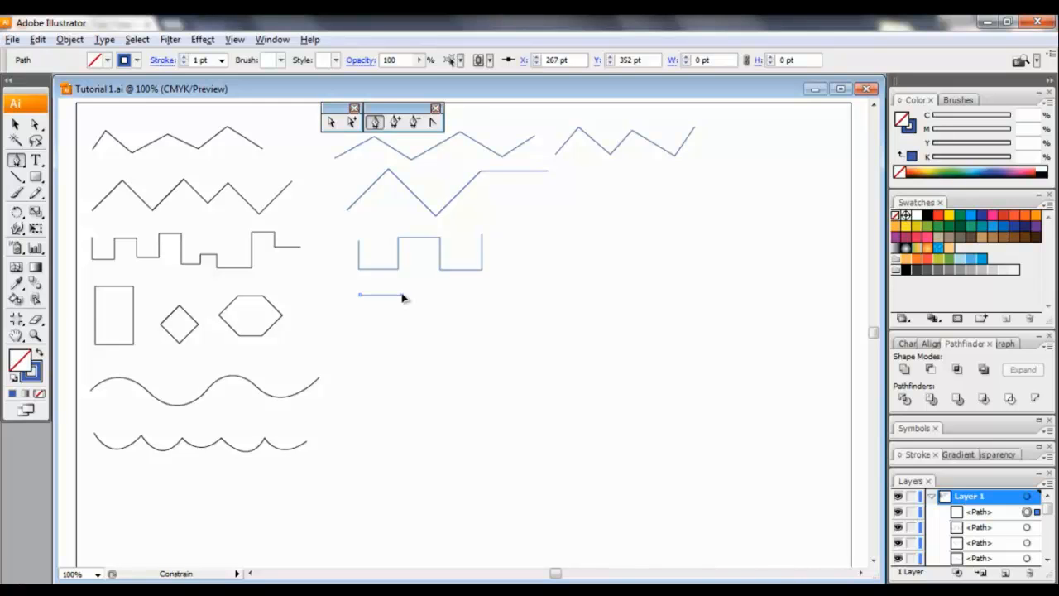
left_click(403, 352)
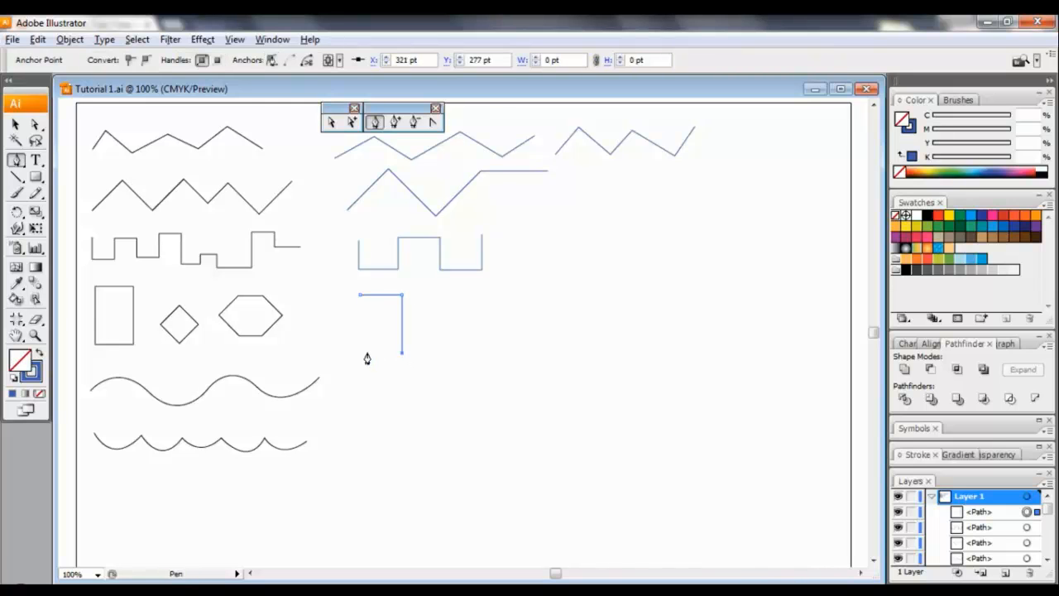
left_click(359, 353, "shift")
left_click(360, 300)
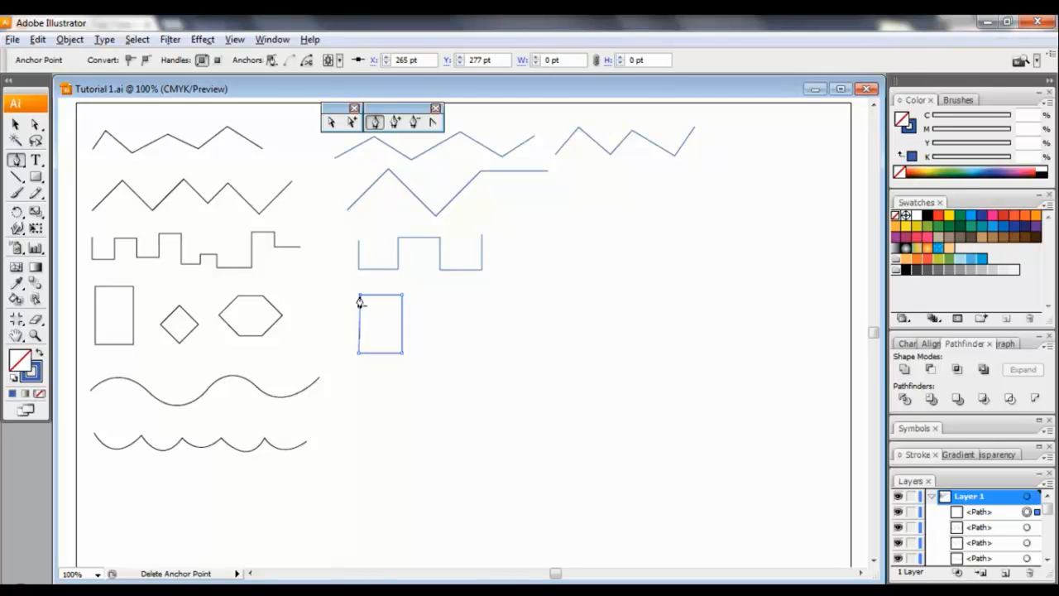
left_click(463, 300)
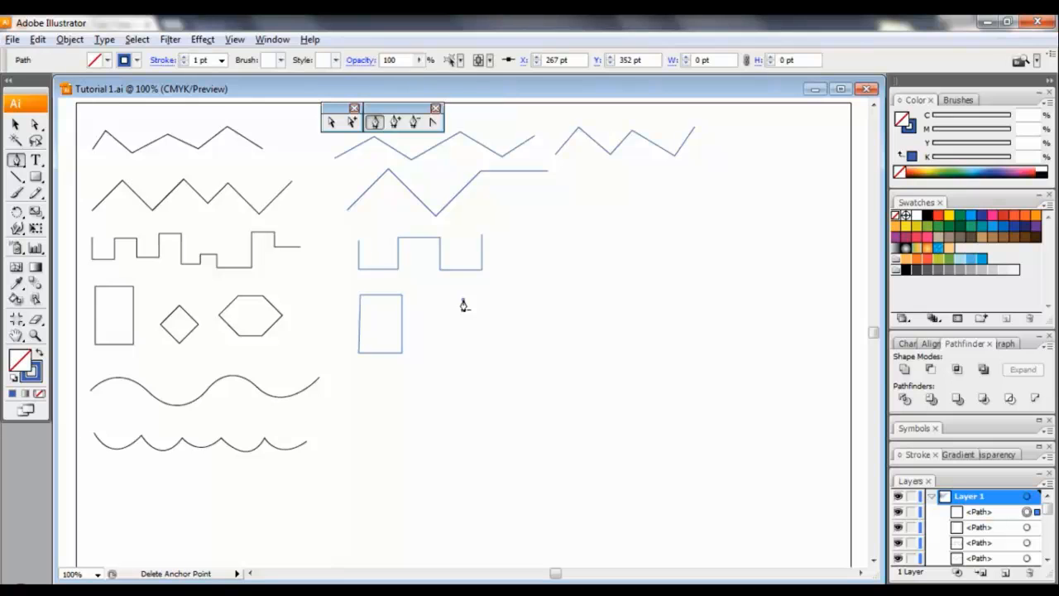
left_click(500, 293)
left_click(515, 328)
left_click(479, 353)
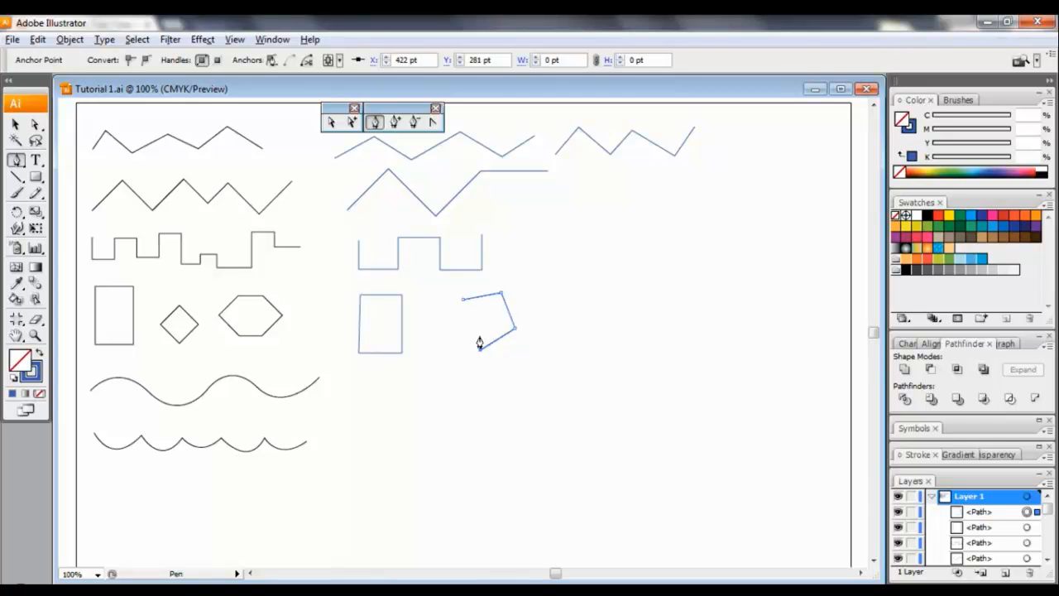
key("ctrl+z")
key("ctrl+z")
key("ctrl+z")
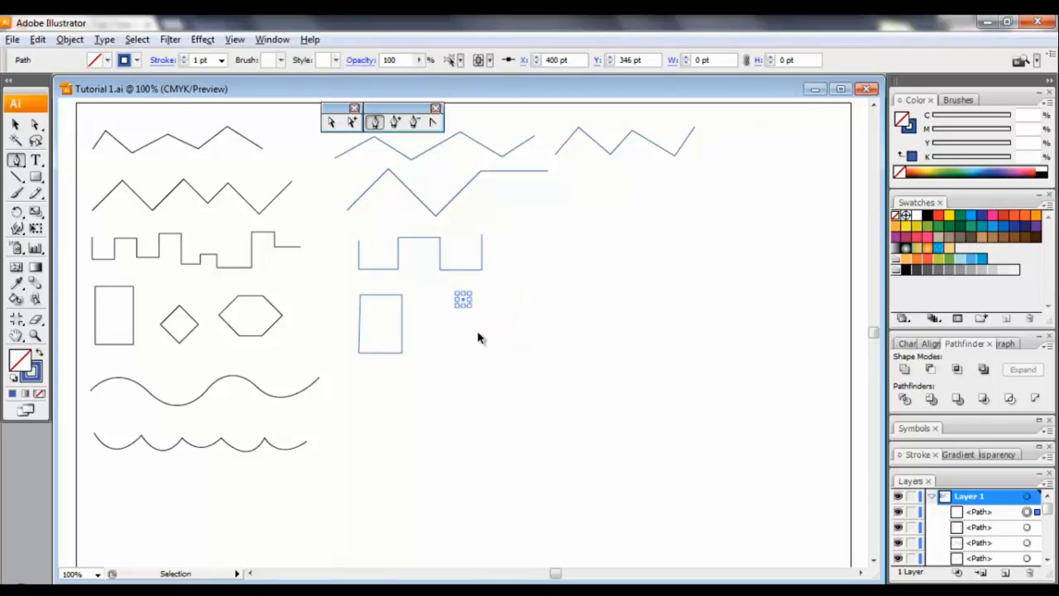
key("ctrl+z")
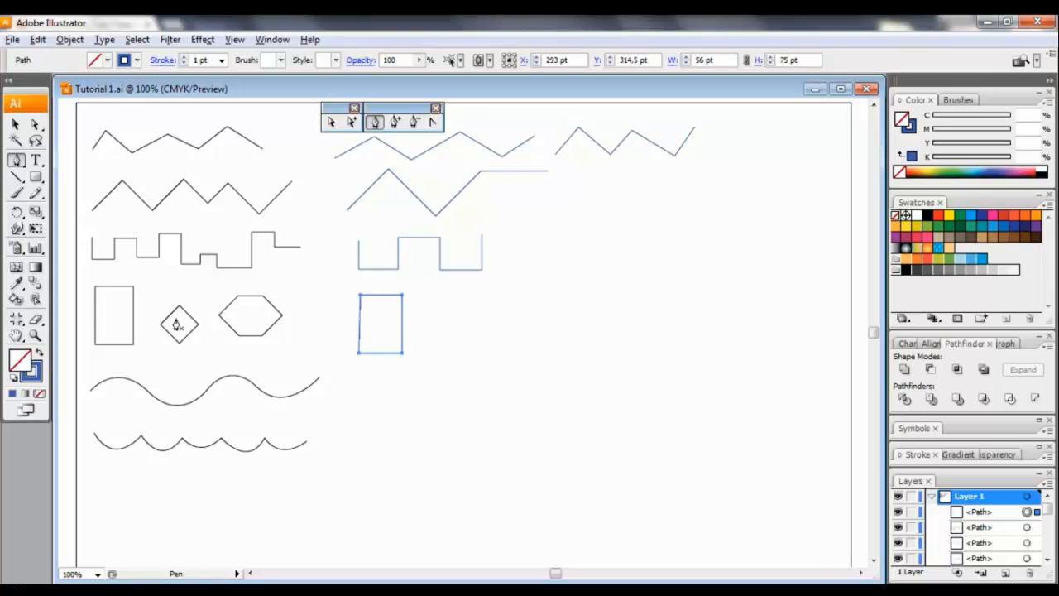
Deselect the rectangle and draw a closed diamond to its right with the Pen tool, using four diagonal sides
left_click(487, 334, "ctrl")
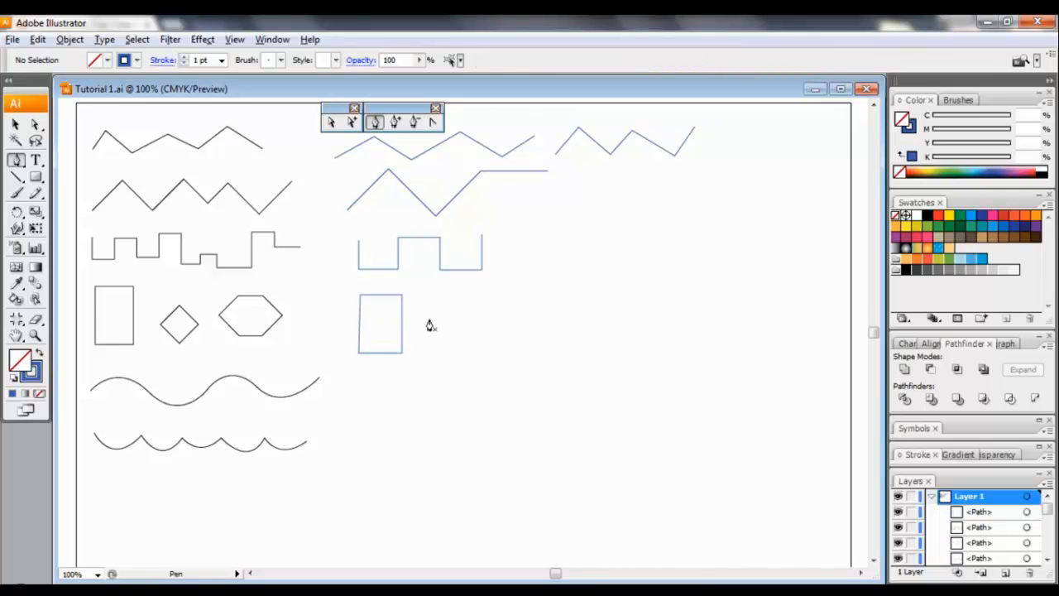
left_click(432, 318)
left_click(461, 292)
left_click(487, 317)
left_click(457, 346)
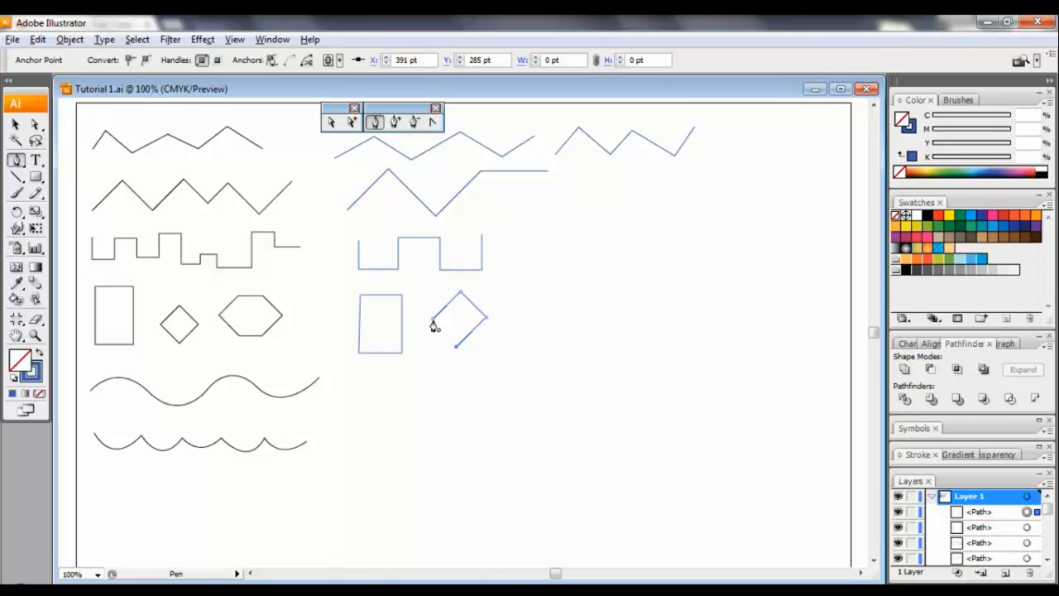
left_click(432, 319)
Add an anchor point near the middle of each of the new diamond's four sides
left_click(395, 124)
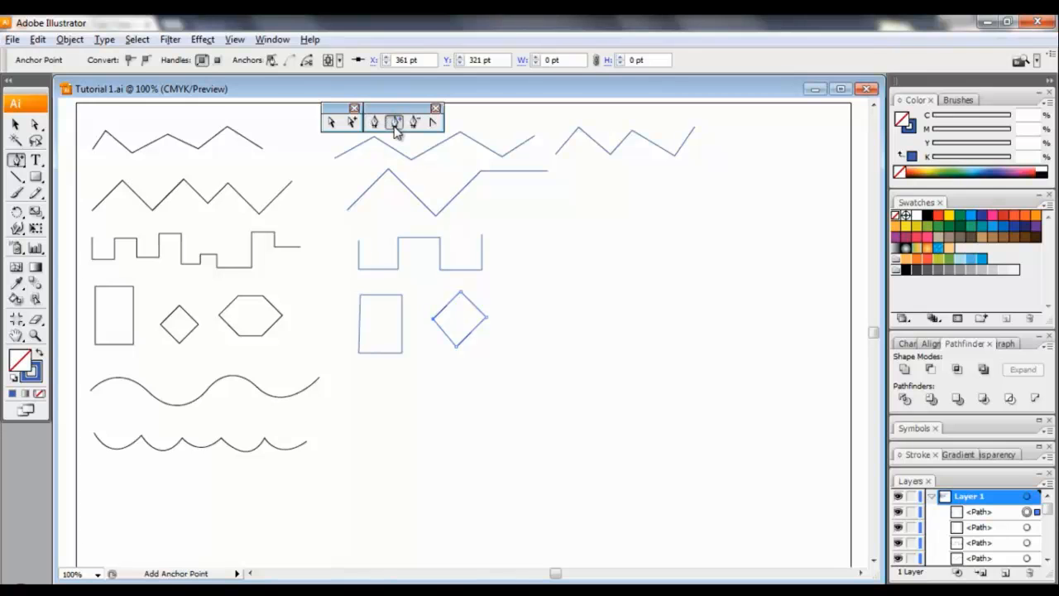
left_click(447, 307)
left_click(476, 309)
left_click(471, 335)
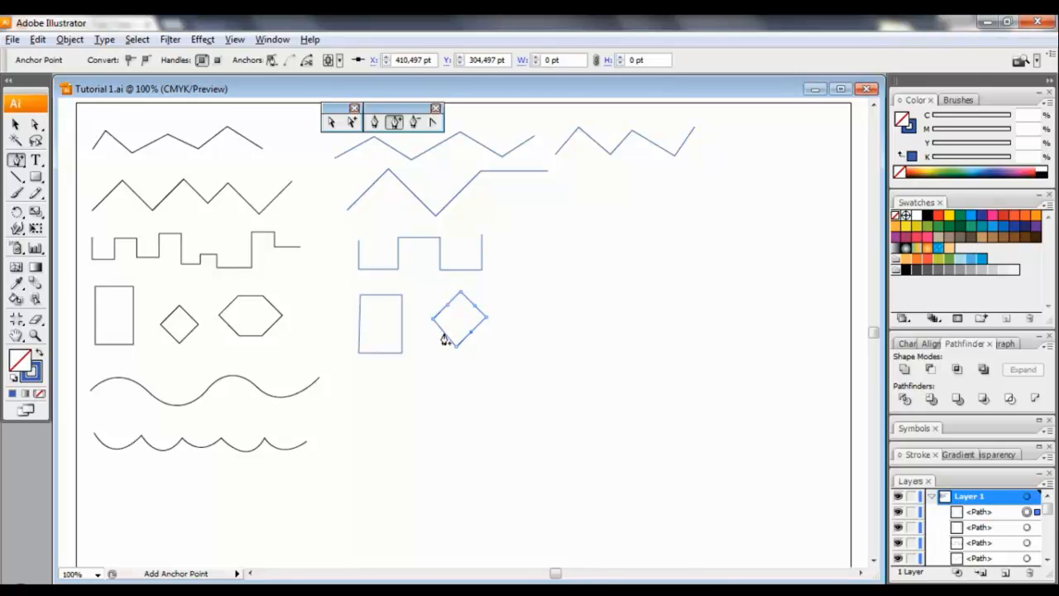
left_click(444, 336)
Delete the diamond's top and bottom anchor points to turn it into a hexagon
left_click(418, 129)
left_click(414, 122)
left_click(460, 294)
left_click(456, 348)
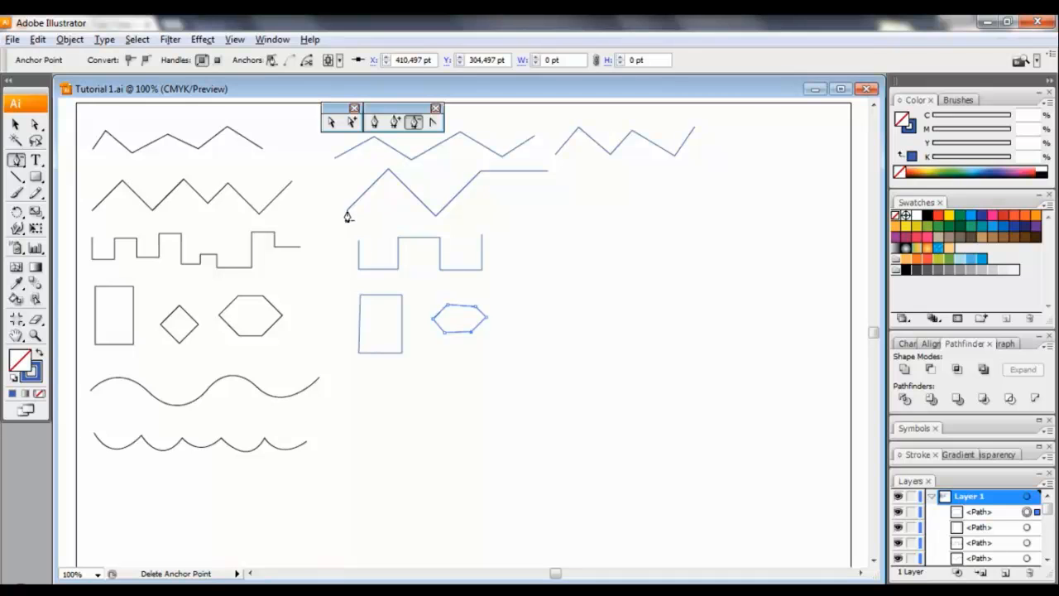
Draw an open zigzag path of five straight segments with the Pen tool beside the sample wave, and deselect it
left_click(374, 121)
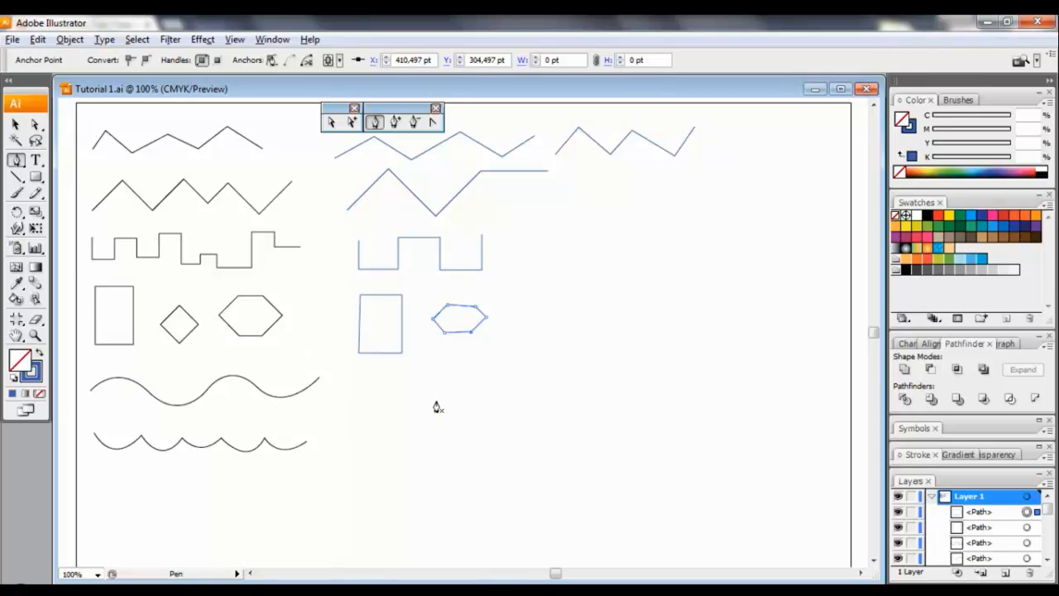
left_click(366, 399)
left_click(433, 378)
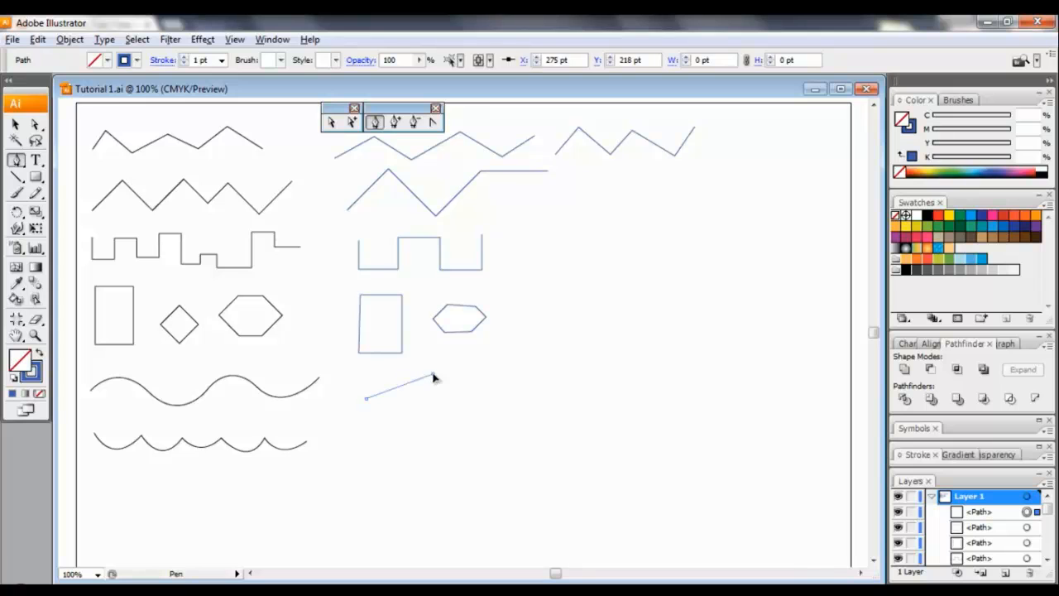
left_click(478, 401)
left_click(533, 379)
left_click(579, 398)
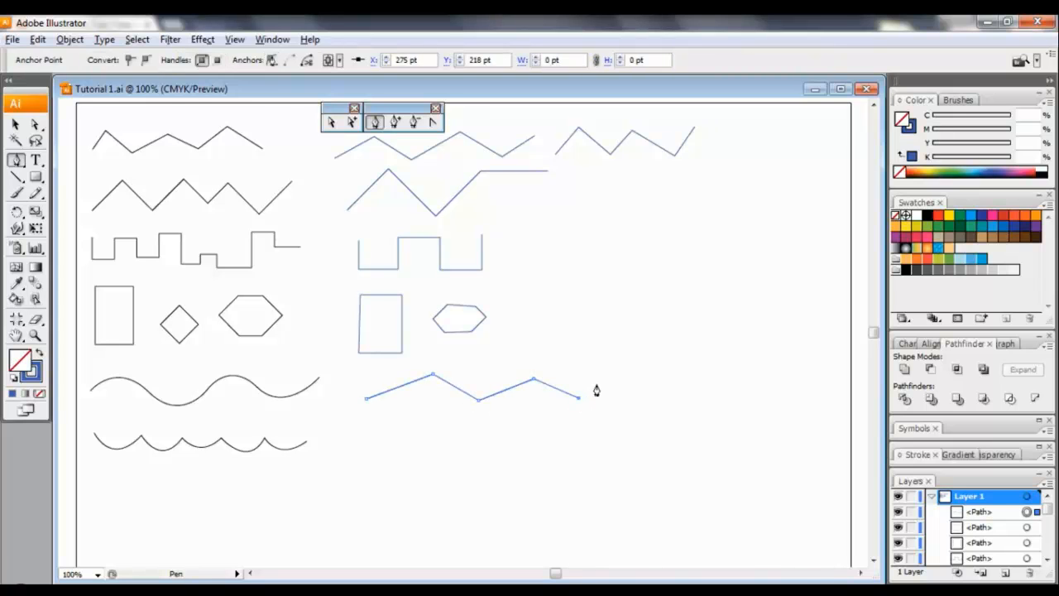
left_click(601, 376)
left_click(627, 345, "ctrl")
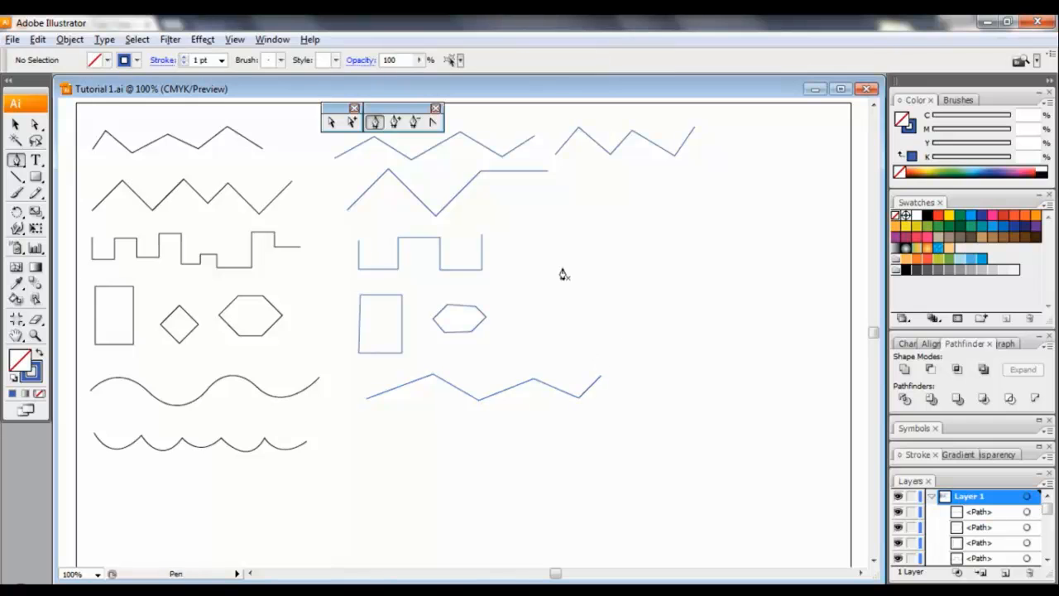
Convert the new zigzag's inner corner anchors to smooth points with horizontal handles so it forms a wave, and deselect it
left_click(432, 124)
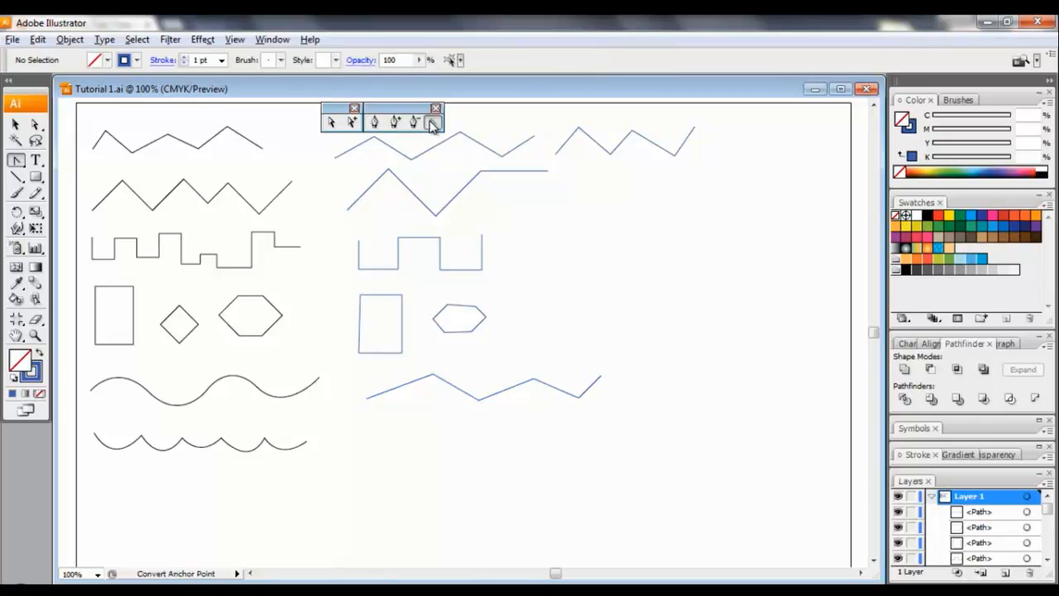
left_click(432, 378, "ctrl")
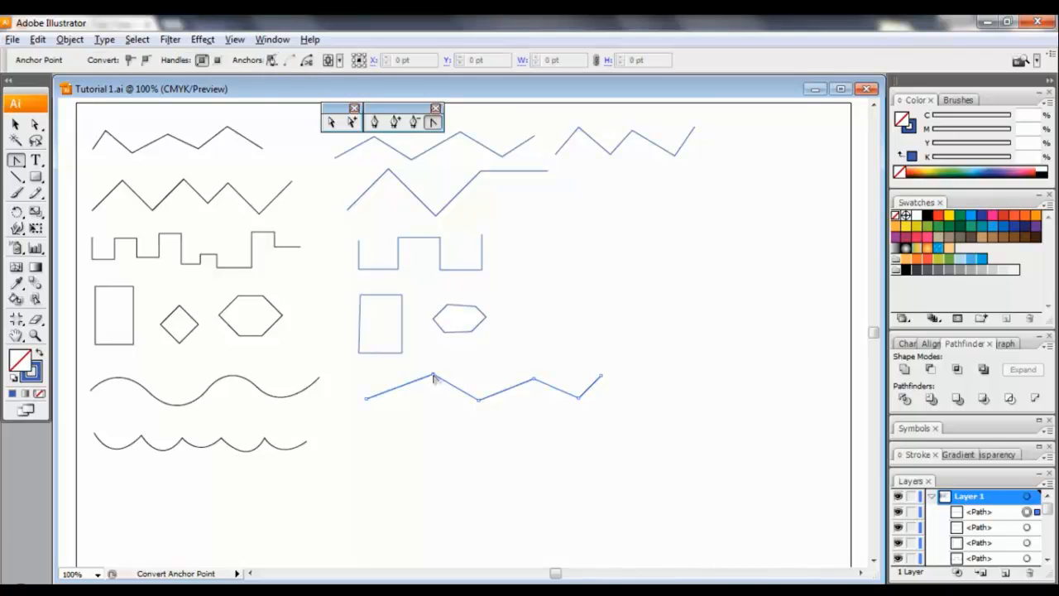
left_click_drag(433, 377, 466, 378)
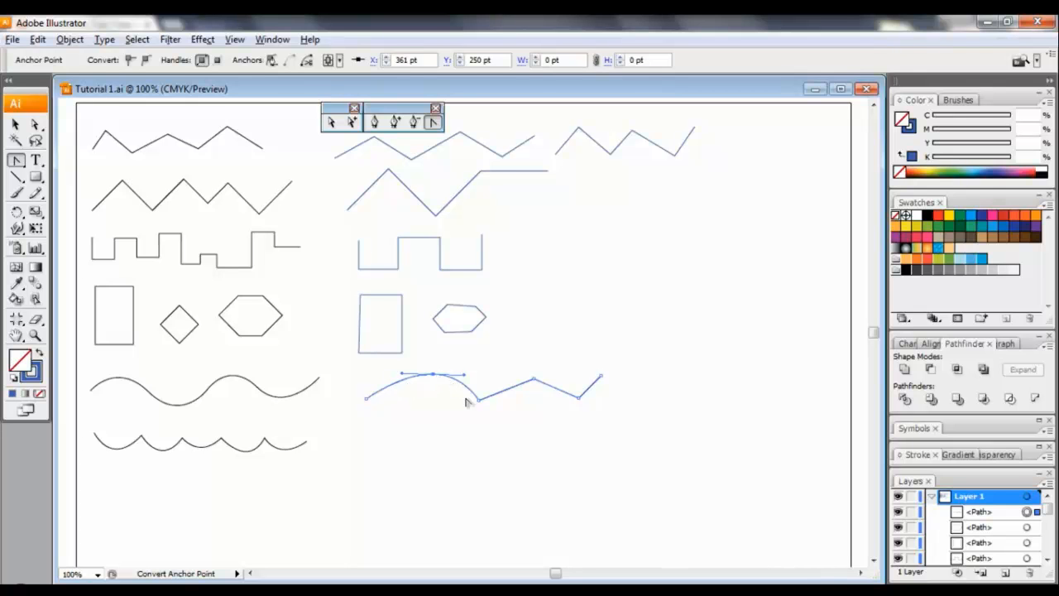
left_click_drag(479, 401, 598, 399)
left_click(631, 388)
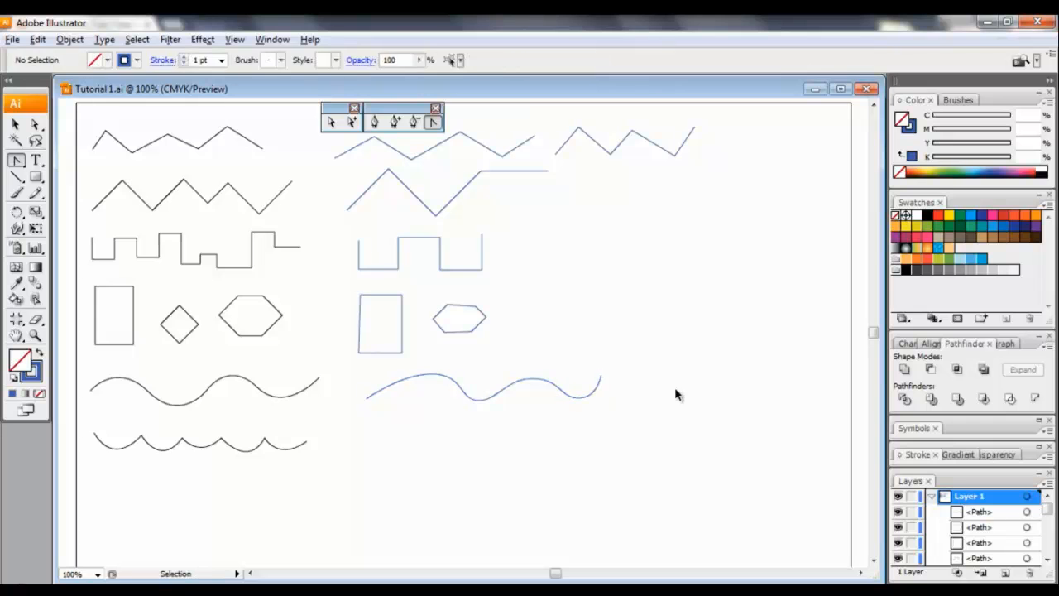
Draw a second wave directly with the Pen tool using smooth anchors, to the right of the converted wave, and deselect it
left_click(374, 122)
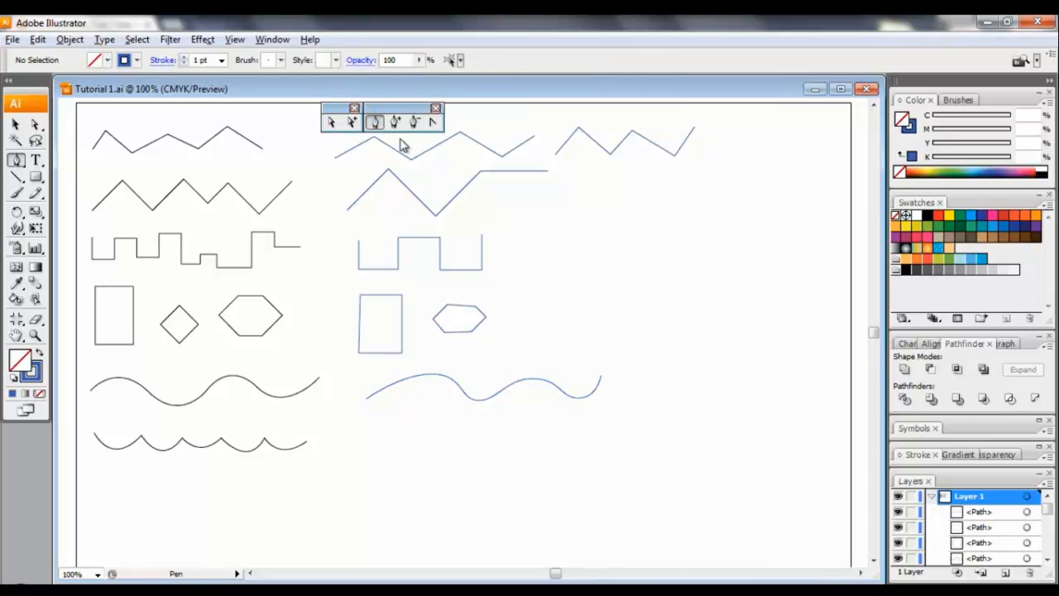
left_click(627, 386)
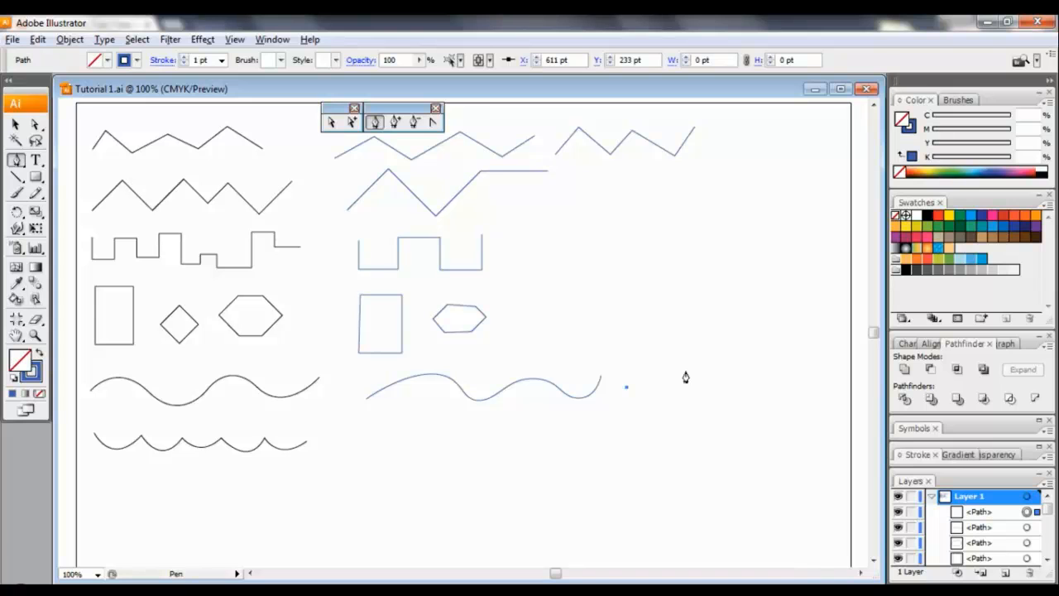
left_click(685, 372)
left_click_drag(686, 374, 732, 394)
left_click_drag(732, 394, 831, 392)
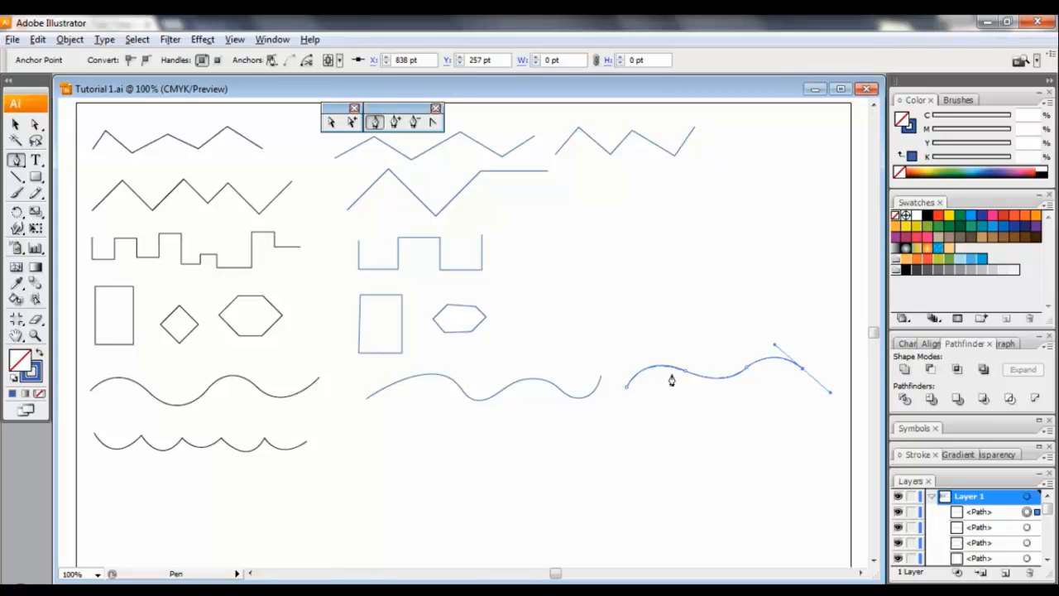
left_click(652, 425, "ctrl")
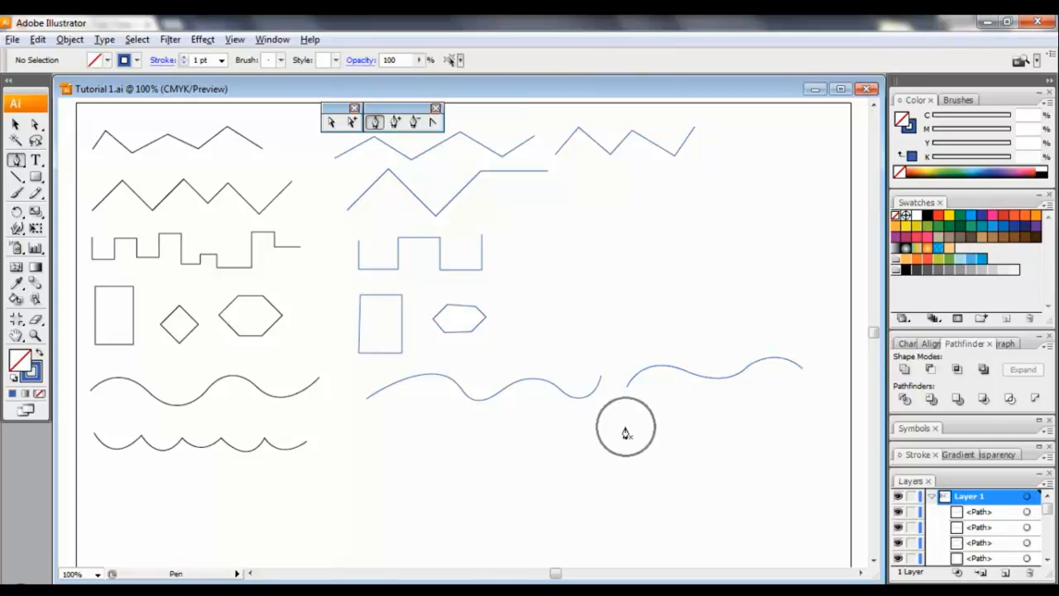
Draw another wave beneath it, remove the last anchor's outgoing handle, and finish with a straight diagonal segment down to the left
left_click(626, 428)
left_click_drag(679, 408, 721, 427)
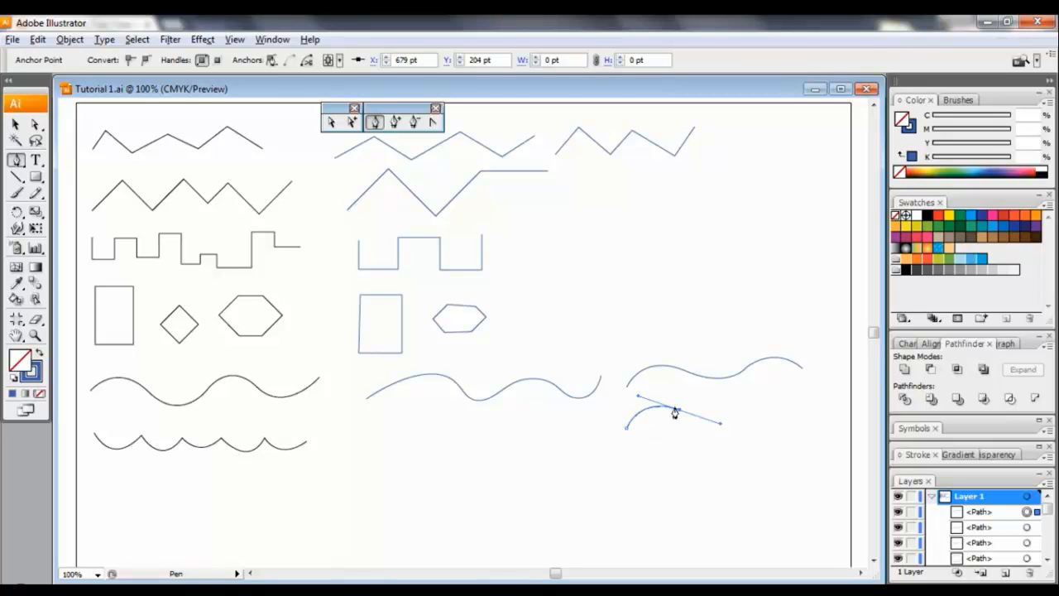
left_click(740, 409)
left_click_drag(780, 401, 811, 424)
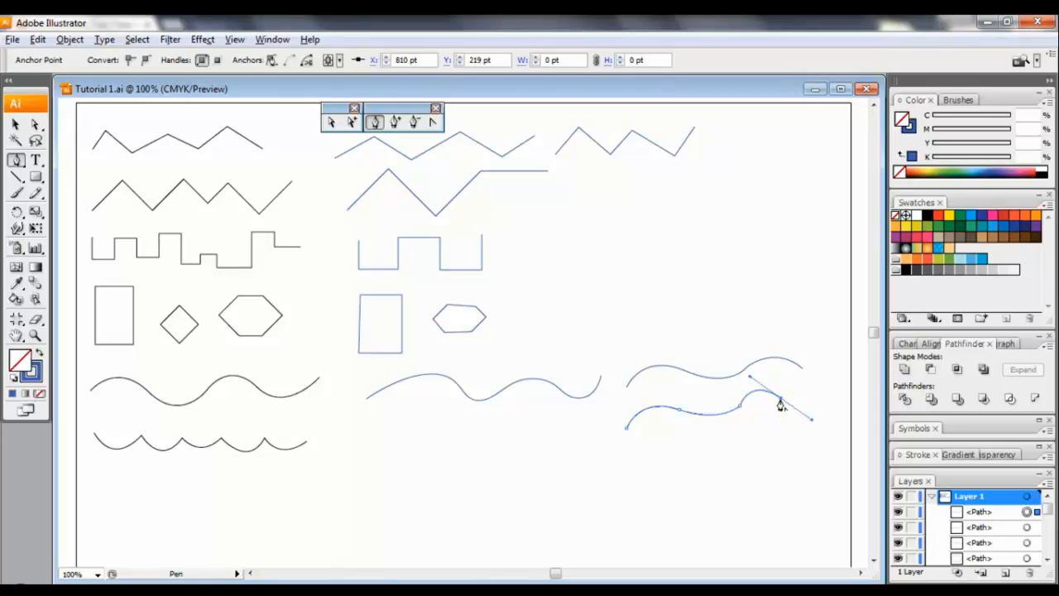
left_click(780, 404)
left_click(733, 431)
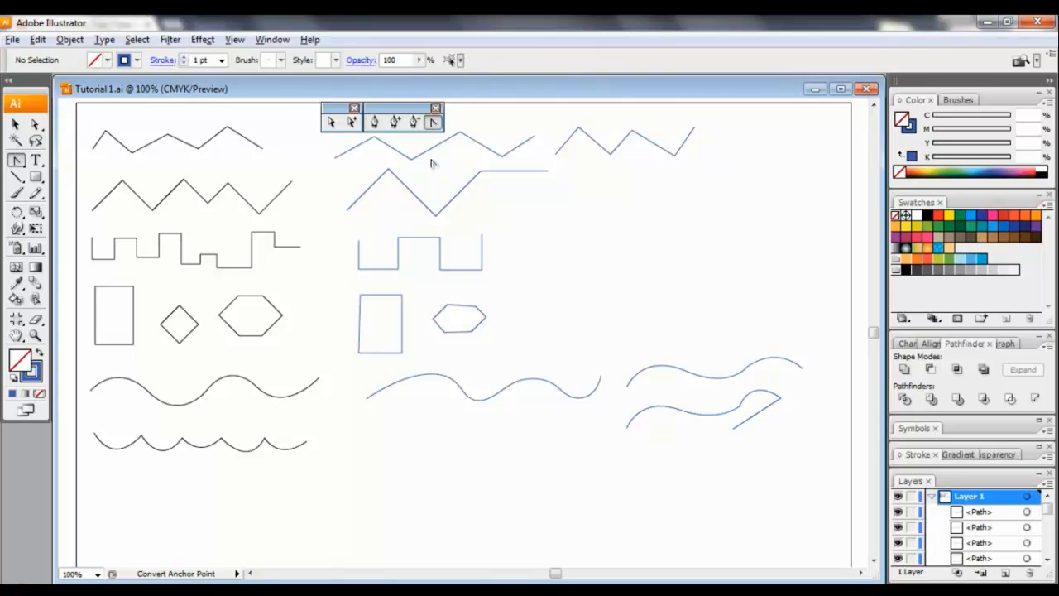
Draw an open path beside the scalloped sample with the Pen tool, made of one straight segment followed by two curved segments
left_click(375, 123)
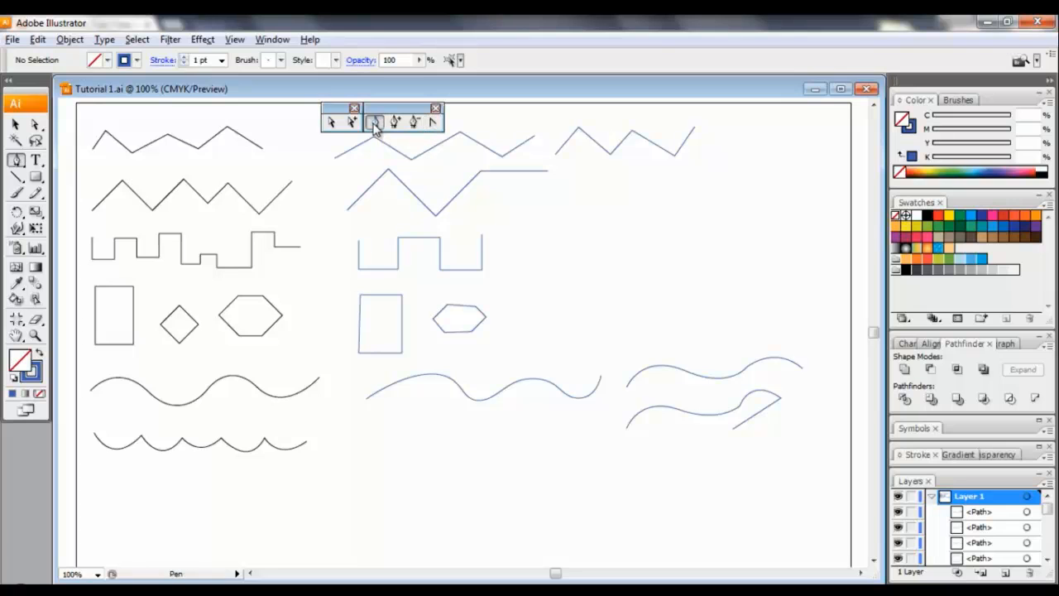
left_click(362, 457)
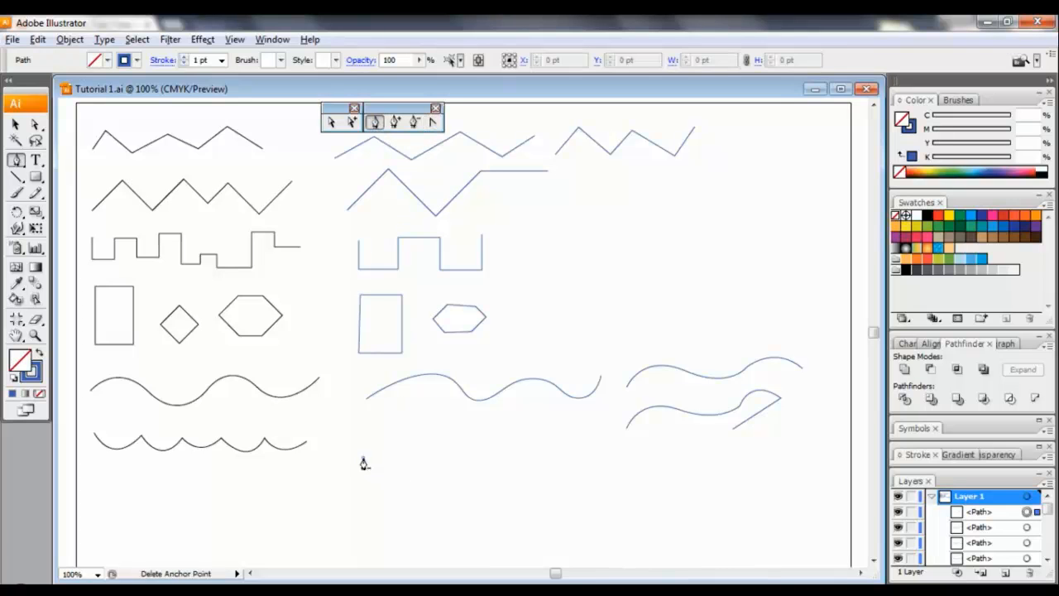
left_click(433, 431)
left_click_drag(473, 463, 565, 432)
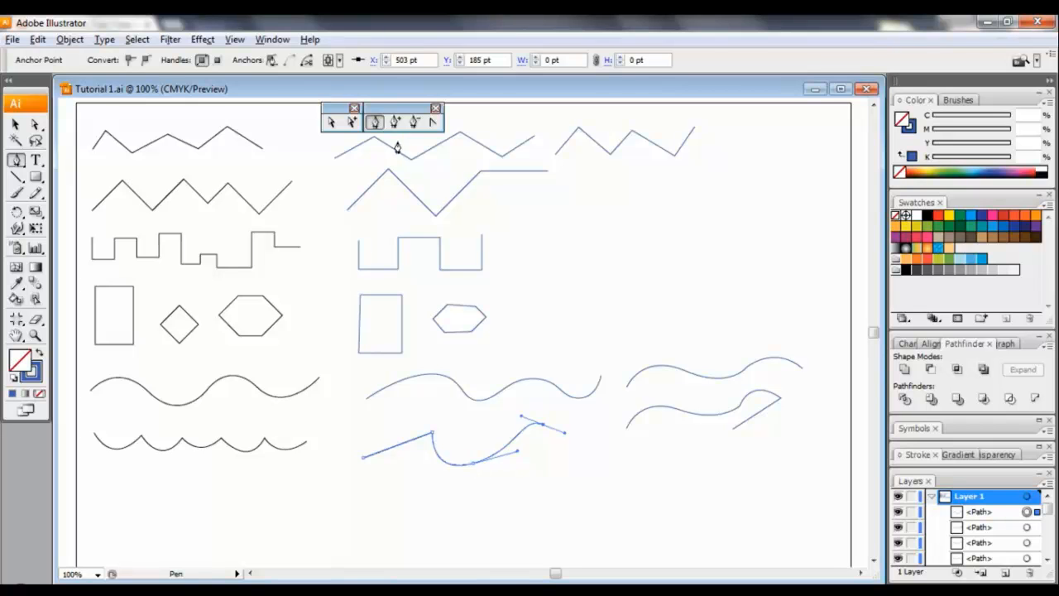
Try to swing the right direction handle of the new path's lowest anchor downward with Direct Selection
left_click(330, 122)
left_click(473, 464)
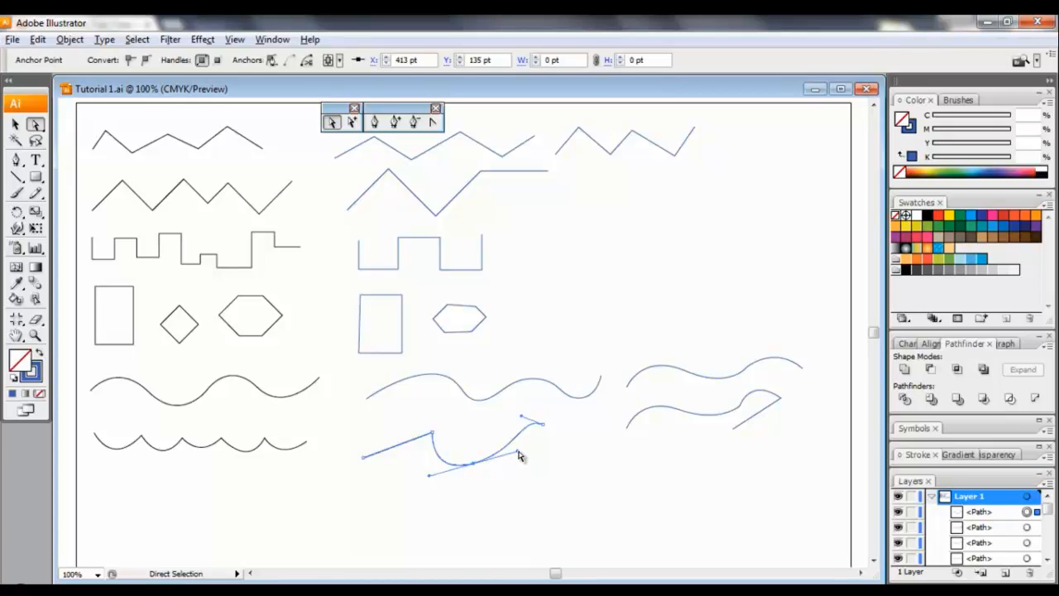
left_click_drag(518, 453, 516, 480)
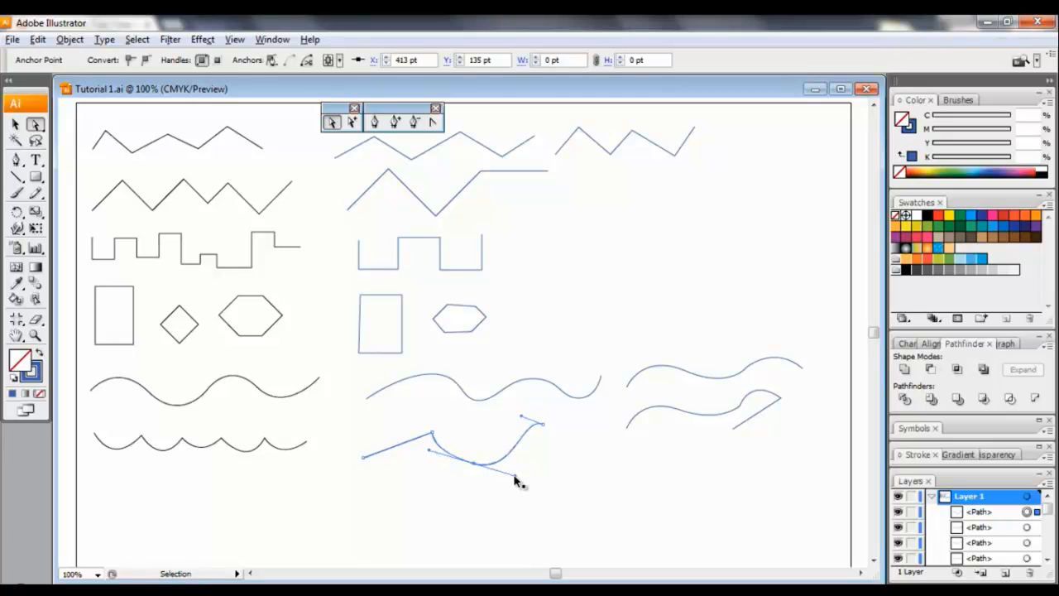
Move the lowest anchor's handles independently with Convert Anchor Point, and pull out a fresh symmetrical horizontal pair from that anchor
left_click(432, 122)
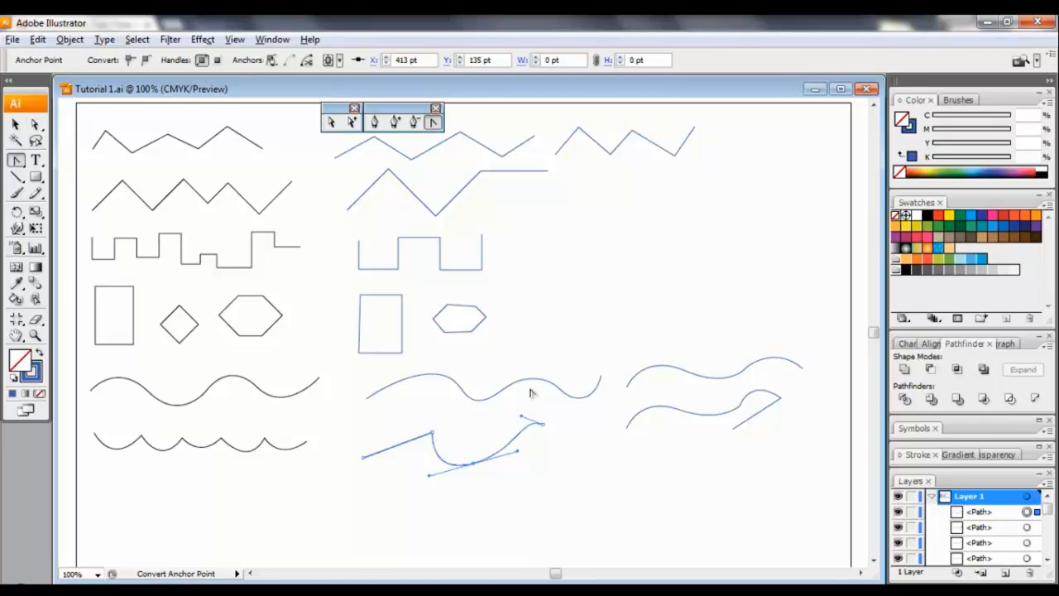
mouse_move(520, 456)
left_mouse_down()
mouse_move(515, 475)
mouse_move(474, 465)
mouse_move(518, 452)
left_mouse_up()
left_click_drag(430, 475, 445, 499)
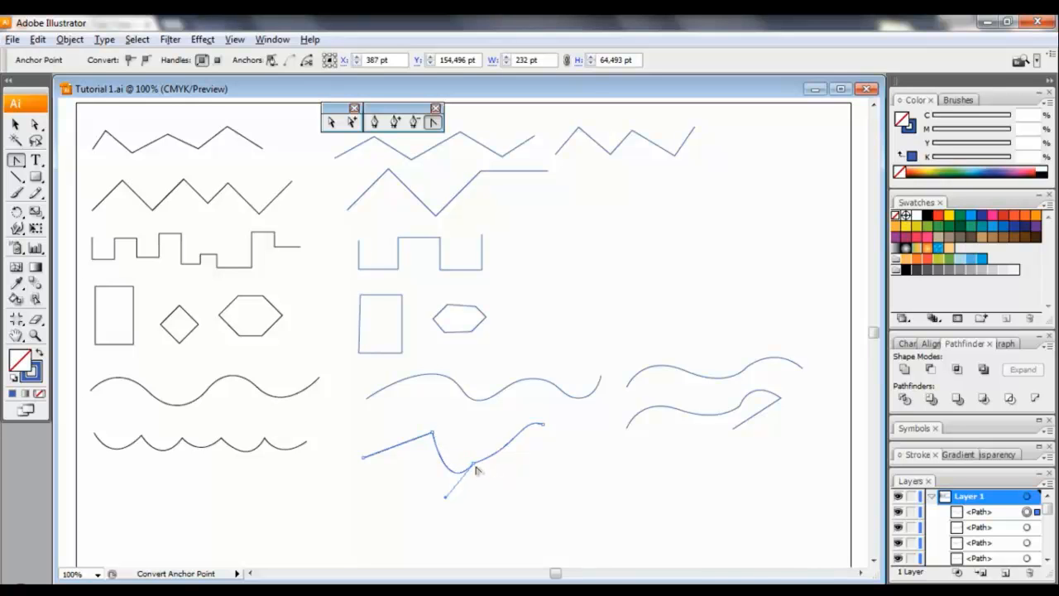
left_click_drag(473, 467, 517, 465)
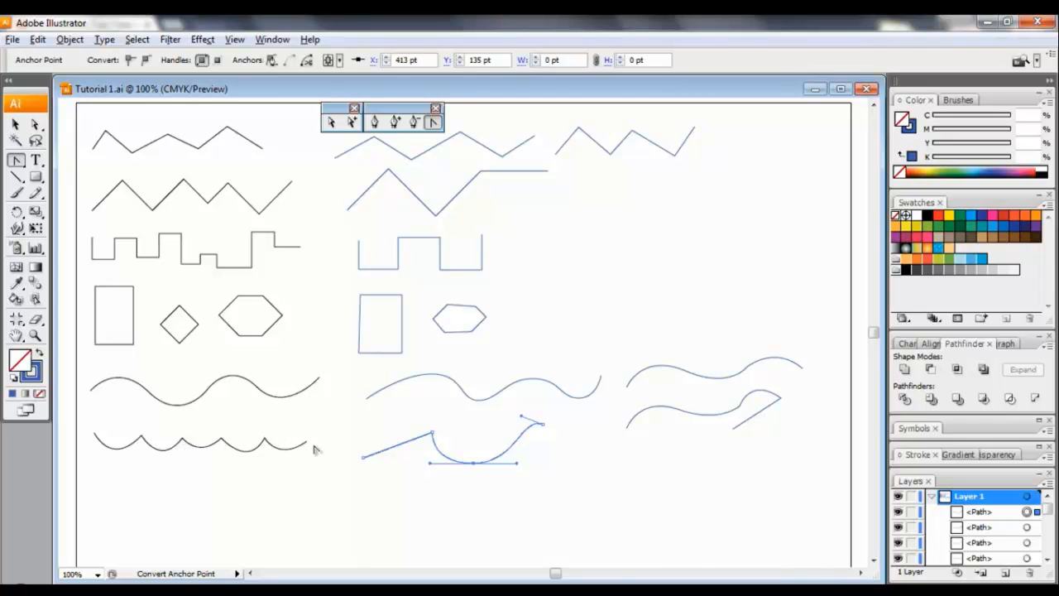
Delete all the blue practice paths, including the upright rectangle, keeping only the black samples
left_click(15, 124)
left_click_drag(805, 506, 427, 143)
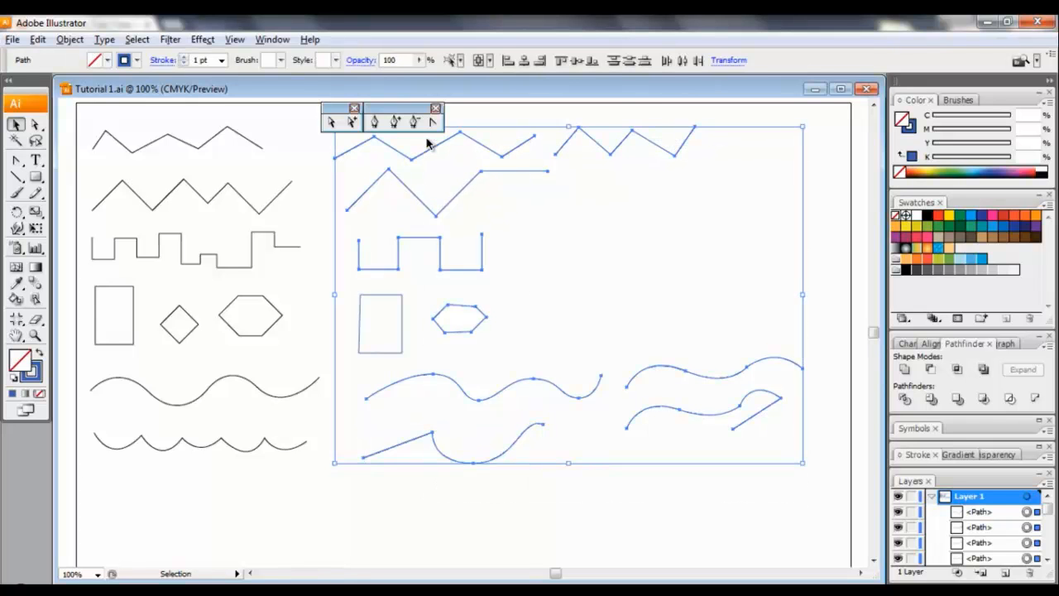
key("Delete")
left_click_drag(416, 386, 369, 286)
key("Delete")
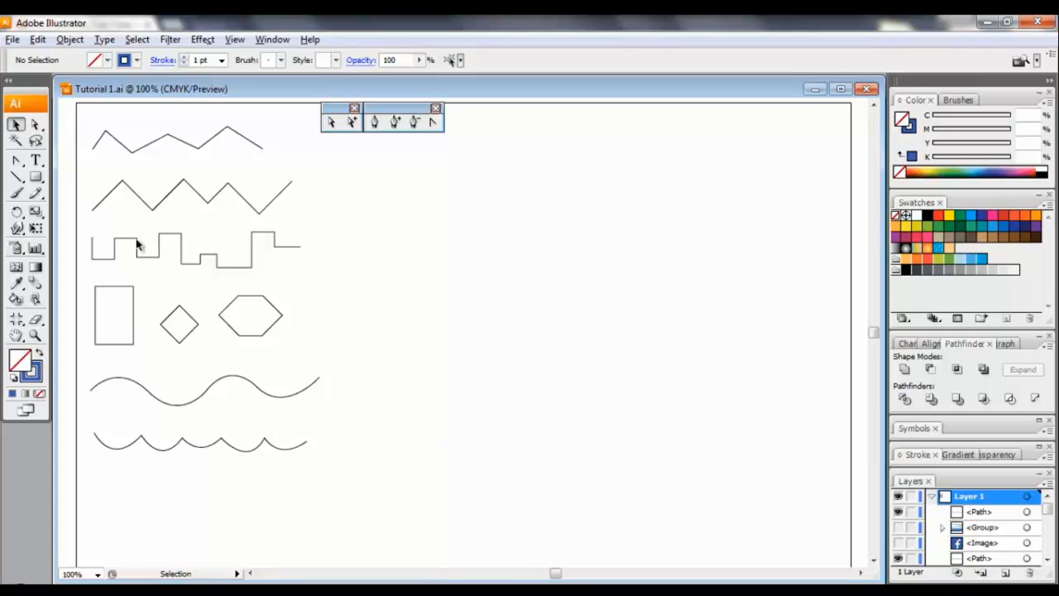
Draw a scalloped path of four downward arcs with the Pen tool beside the scalloped sample, removing the outgoing handle at each cusp
left_click(375, 122)
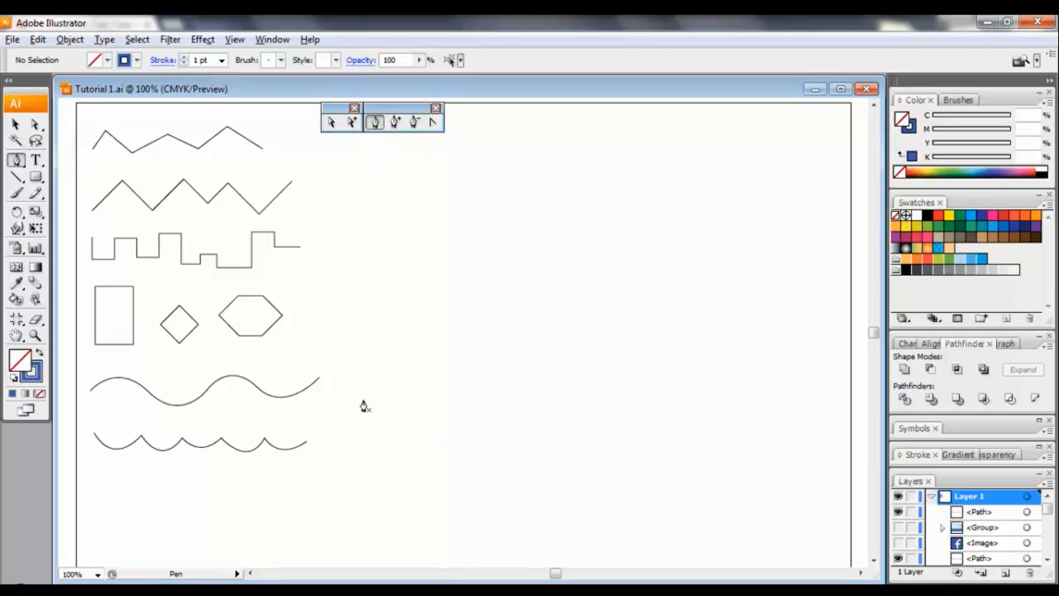
left_click(340, 426)
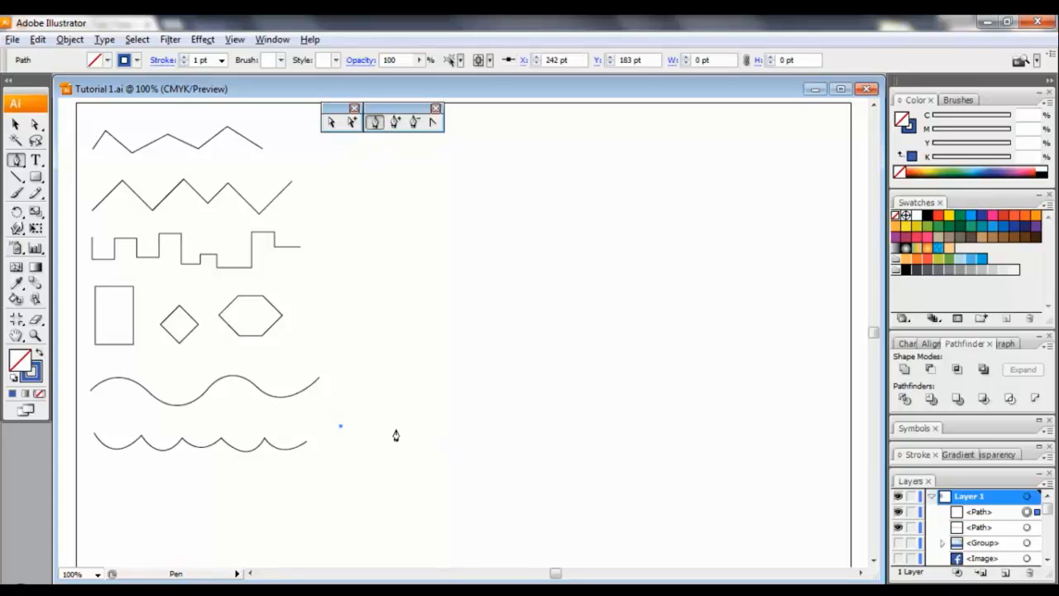
left_click_drag(397, 425, 429, 393)
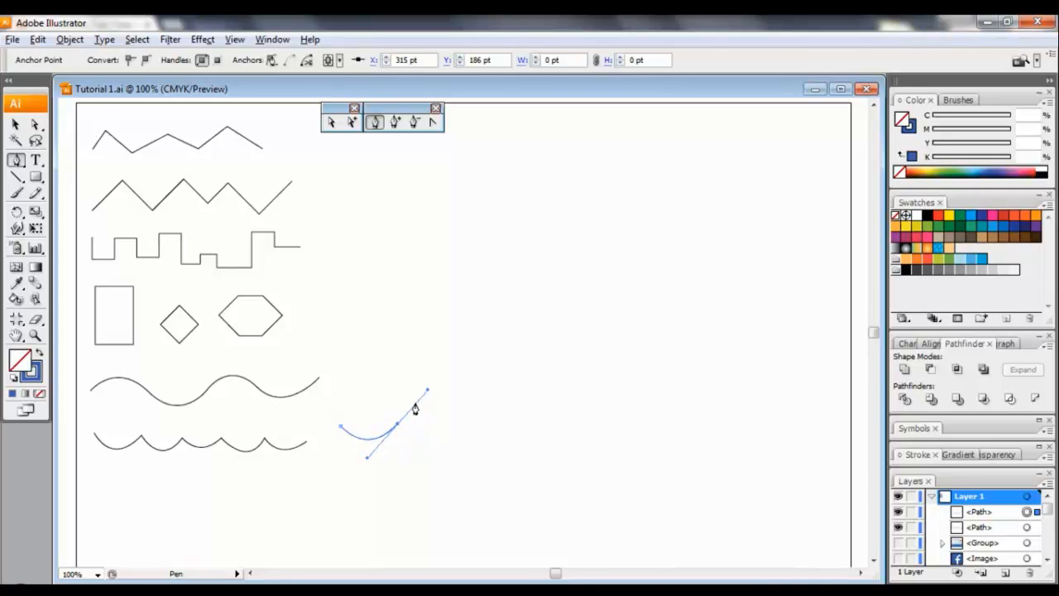
left_click(397, 426)
left_click(454, 424)
left_click_drag(454, 426, 487, 388)
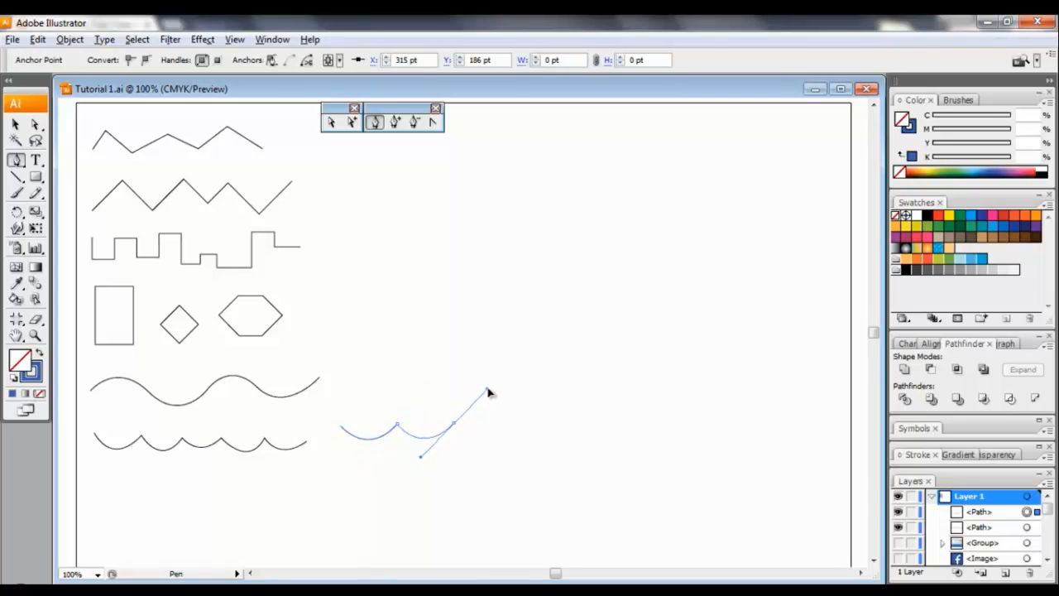
left_click(456, 425)
left_click(503, 424)
left_click_drag(507, 425, 580, 399)
left_click(503, 424)
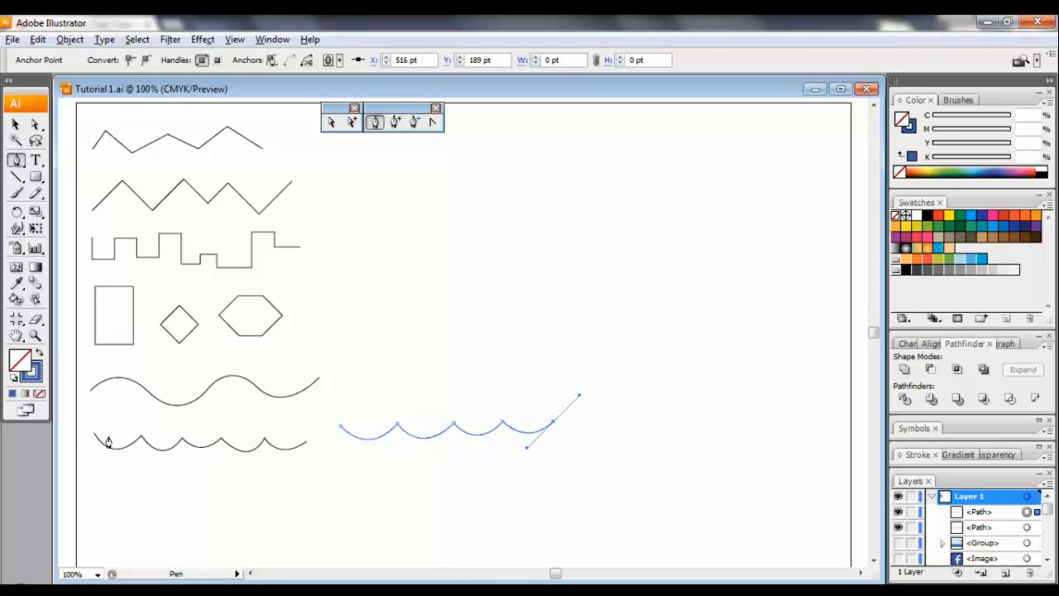
Select the new blue scalloped path and delete it
left_click(16, 124)
left_click(486, 460)
left_click(487, 432)
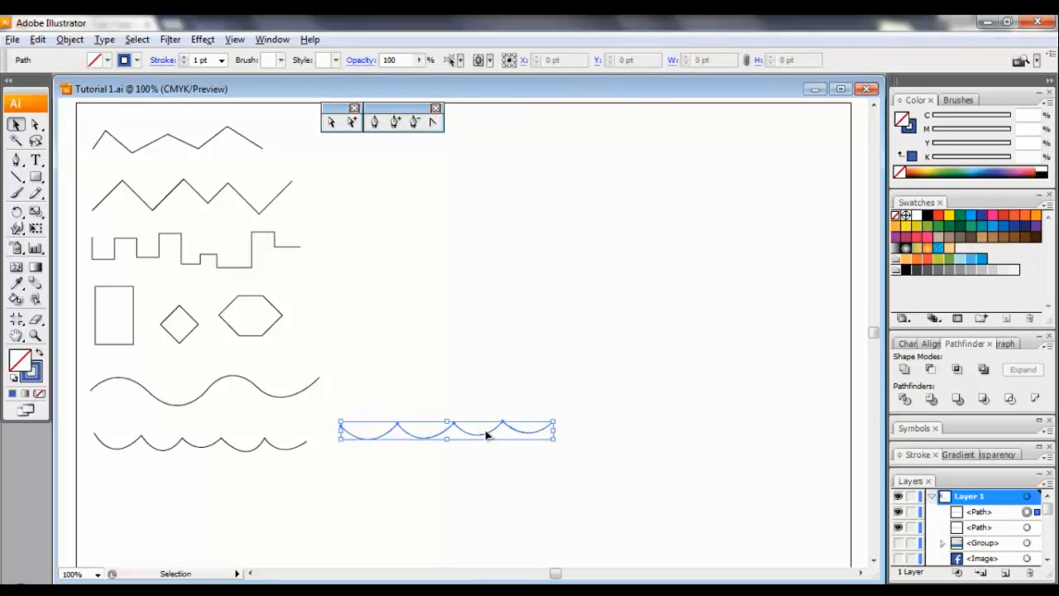
key("Delete")
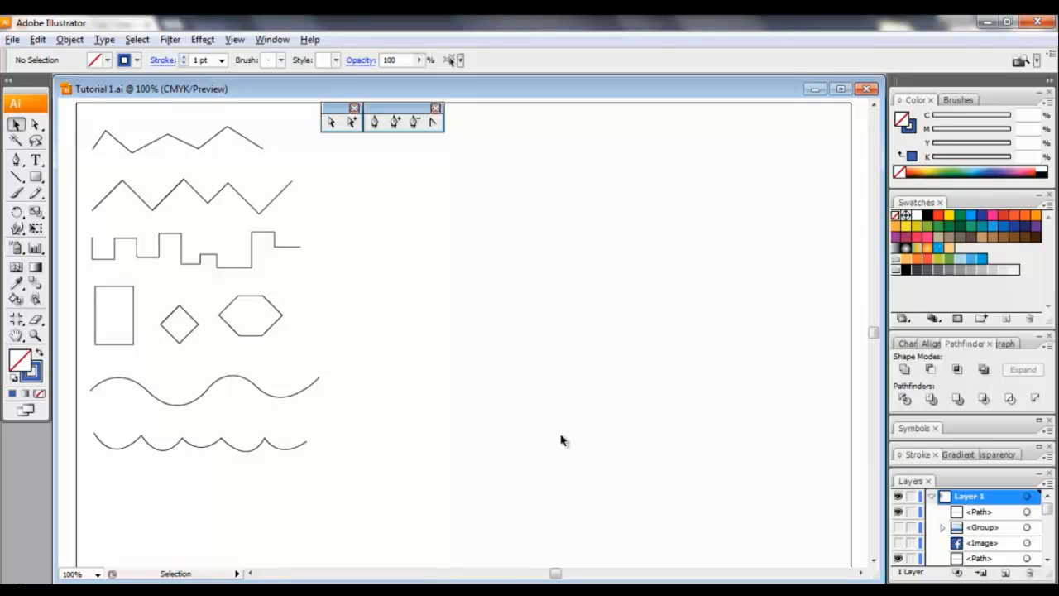
Show the hidden sailboat scene group and the Facebook logo image on Layer 1
left_click(899, 527)
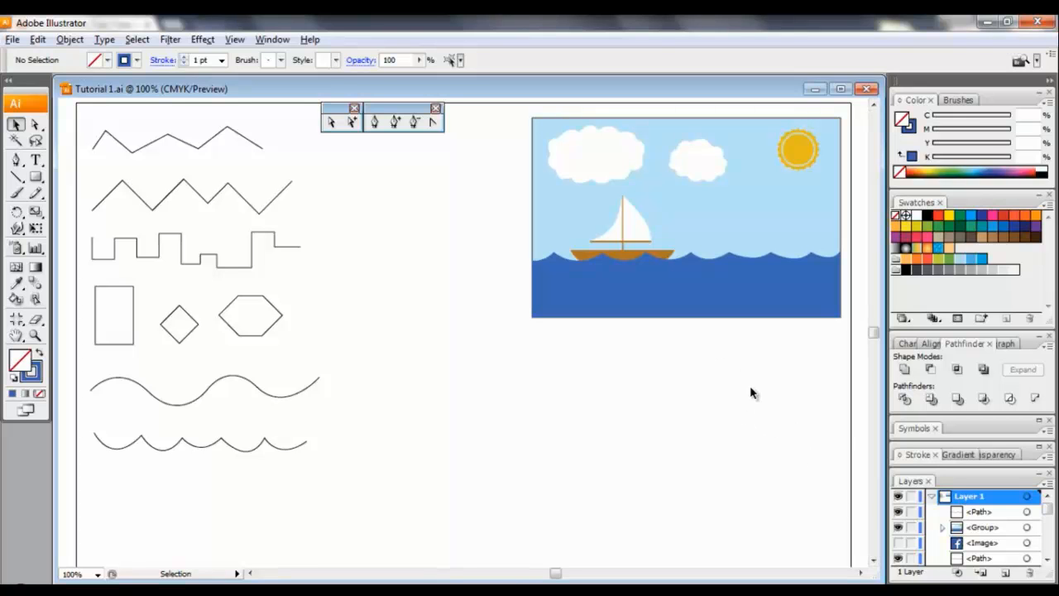
left_click(898, 542)
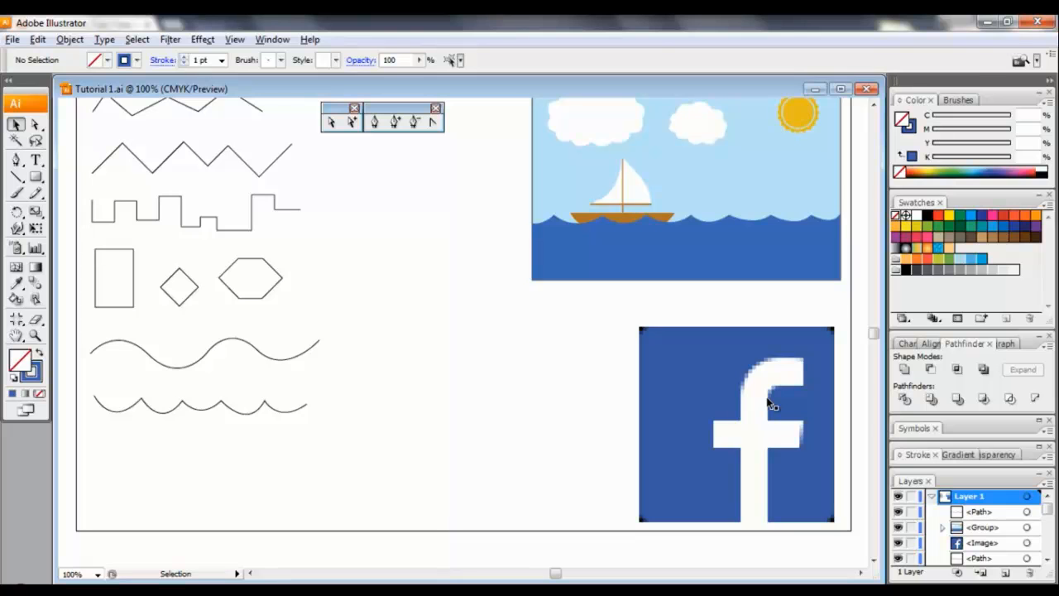
scroll(769, 404, "up", 1)
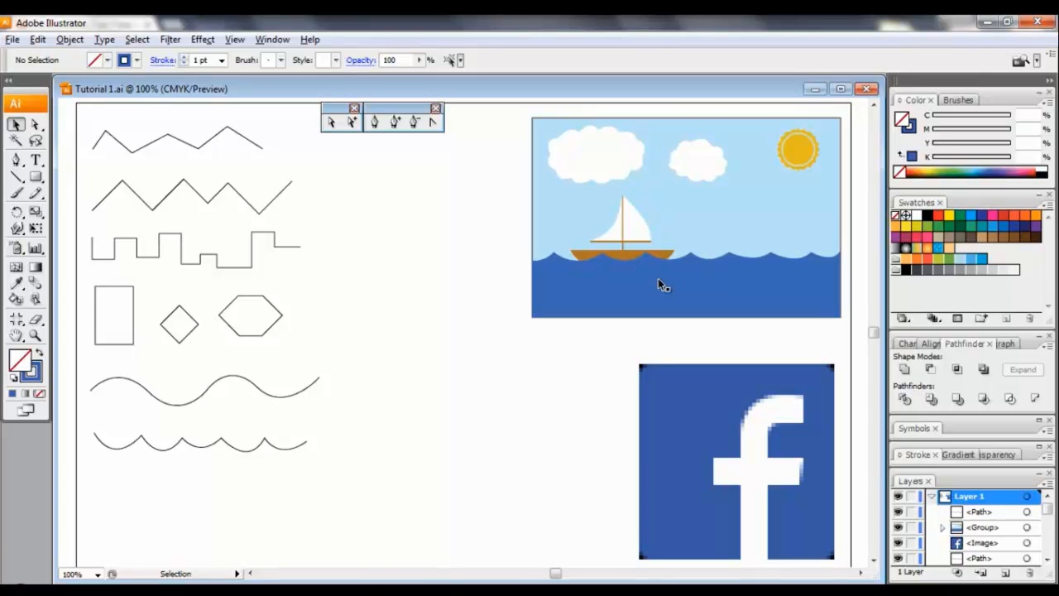
scroll(658, 278, "down", 4)
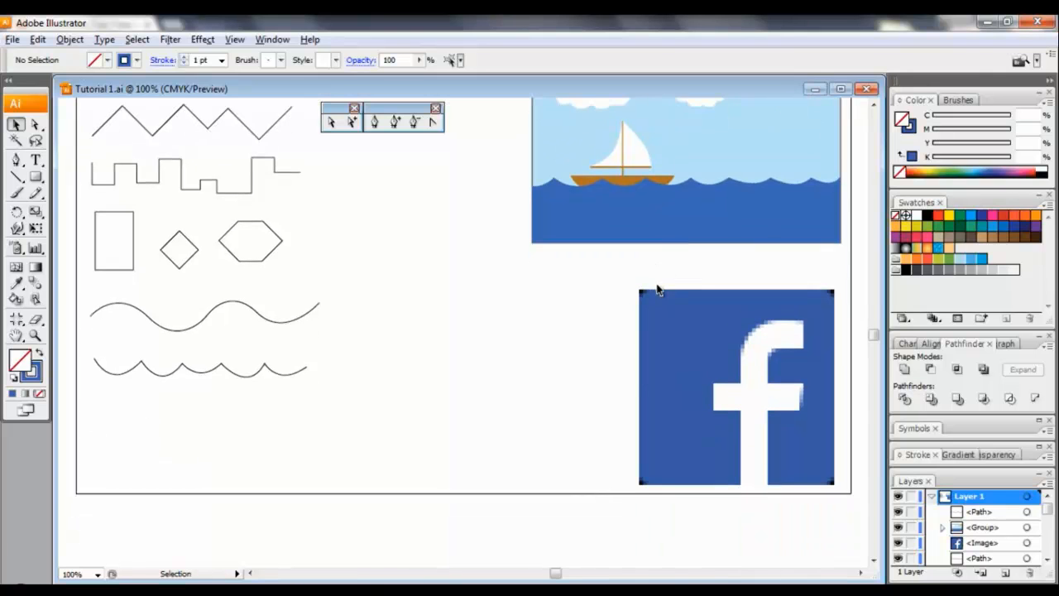
scroll(656, 289, "up", 3)
left_click(760, 409)
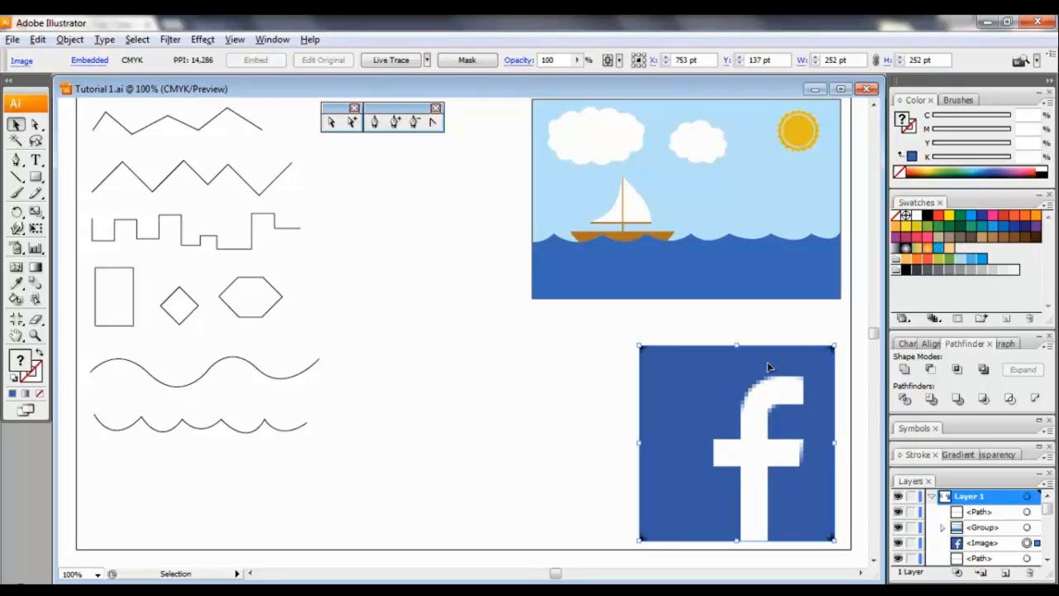
left_click(770, 329)
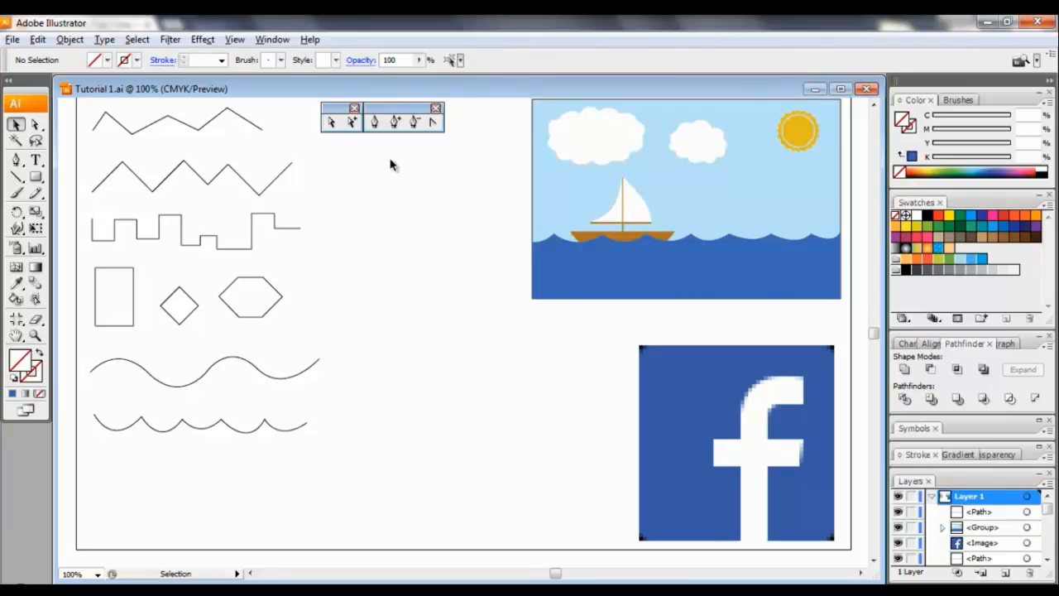
Activate the Pen tool and turn on Smart Guides for aligning anchors
left_click(374, 123)
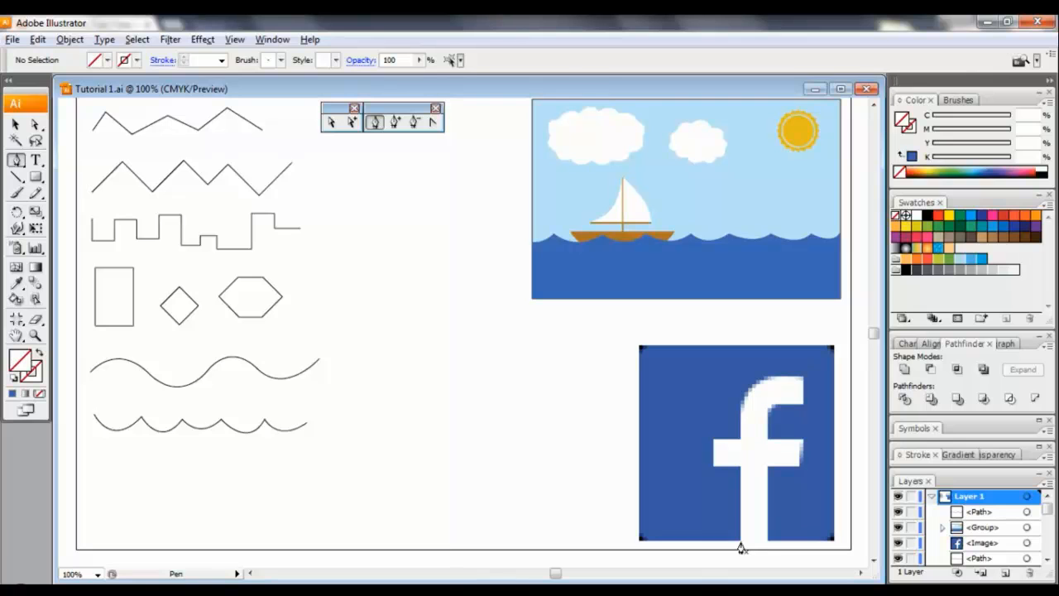
left_click(269, 40)
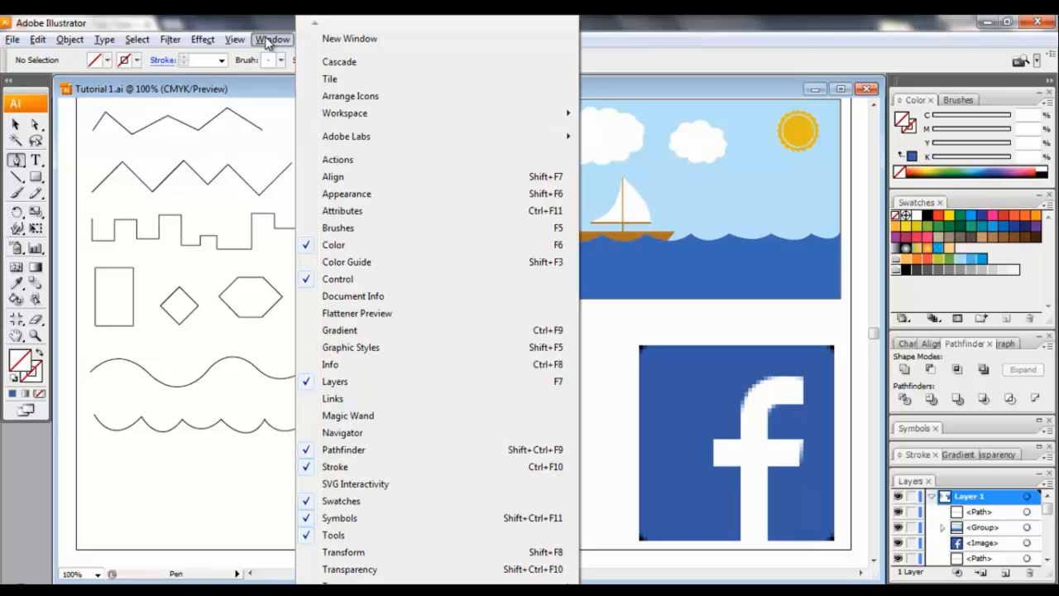
mouse_move(235, 41)
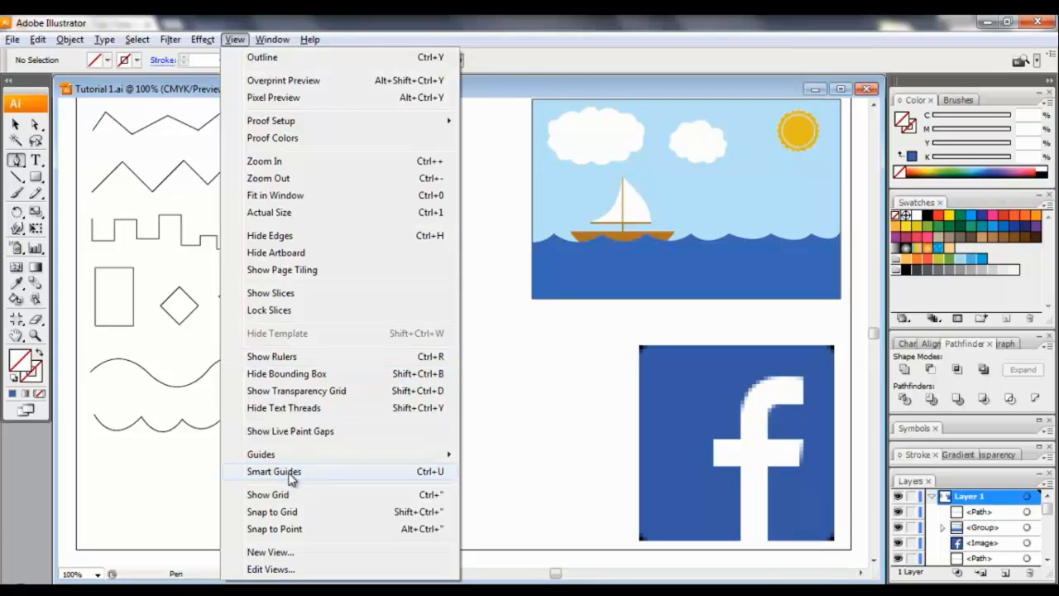
left_click(237, 478)
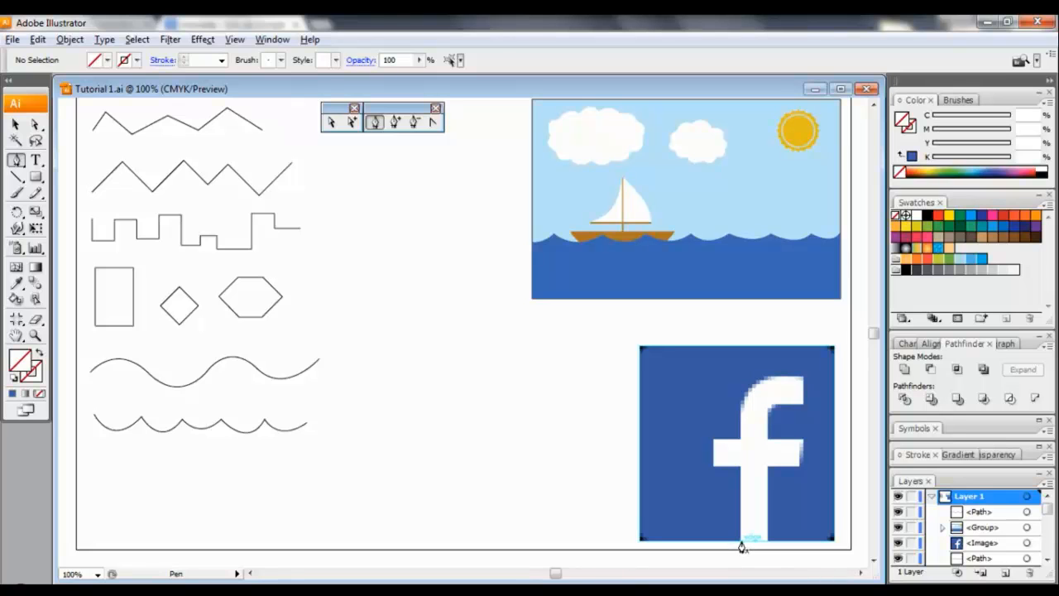
Trace the Facebook f from the stem's lower-left base upward and around the crossbar's left arm with straight segments
left_click(742, 543)
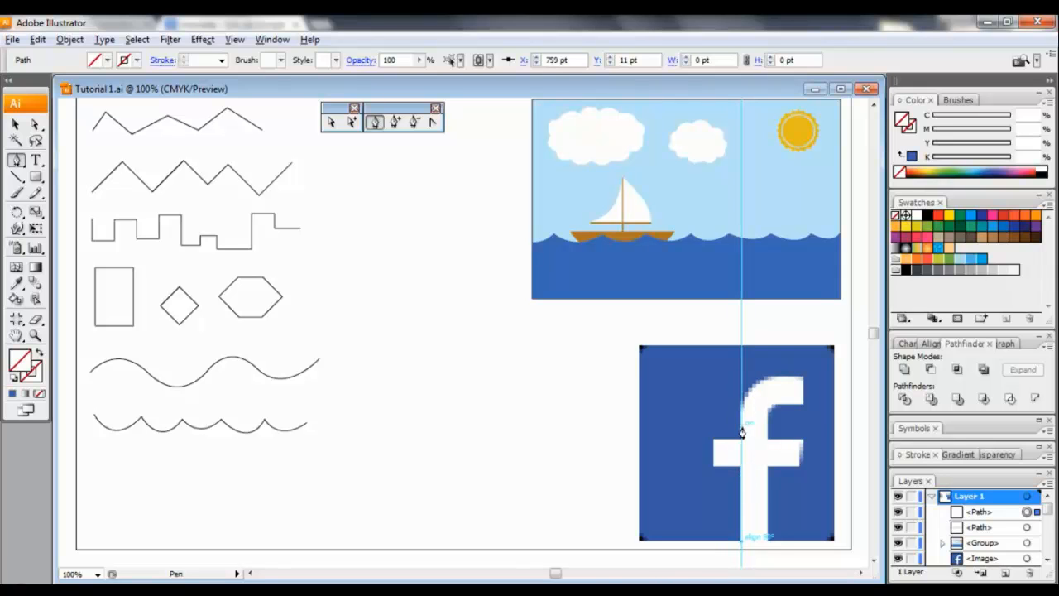
left_click(742, 472)
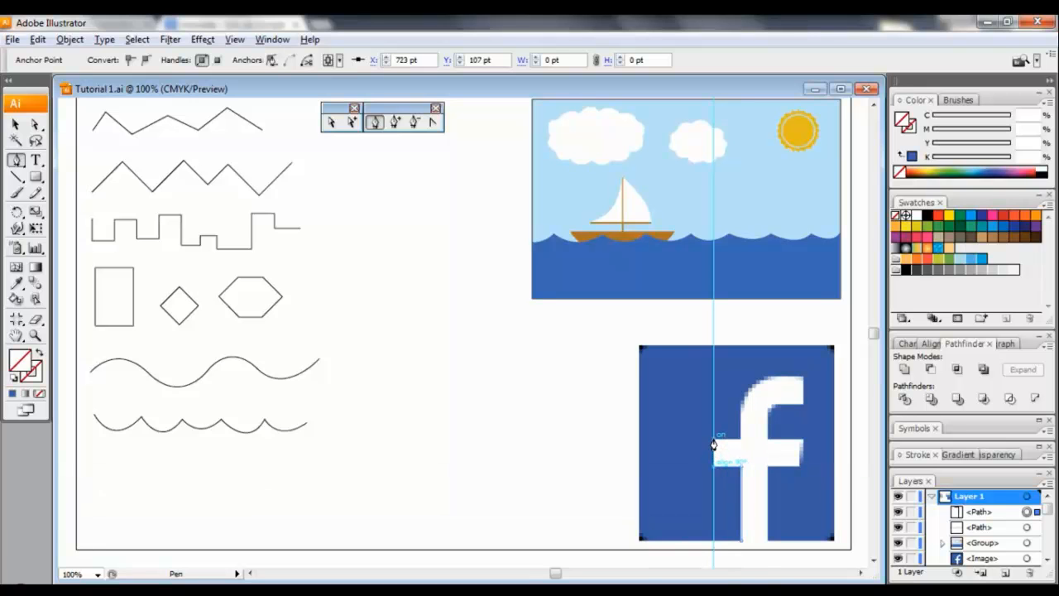
left_click(713, 444)
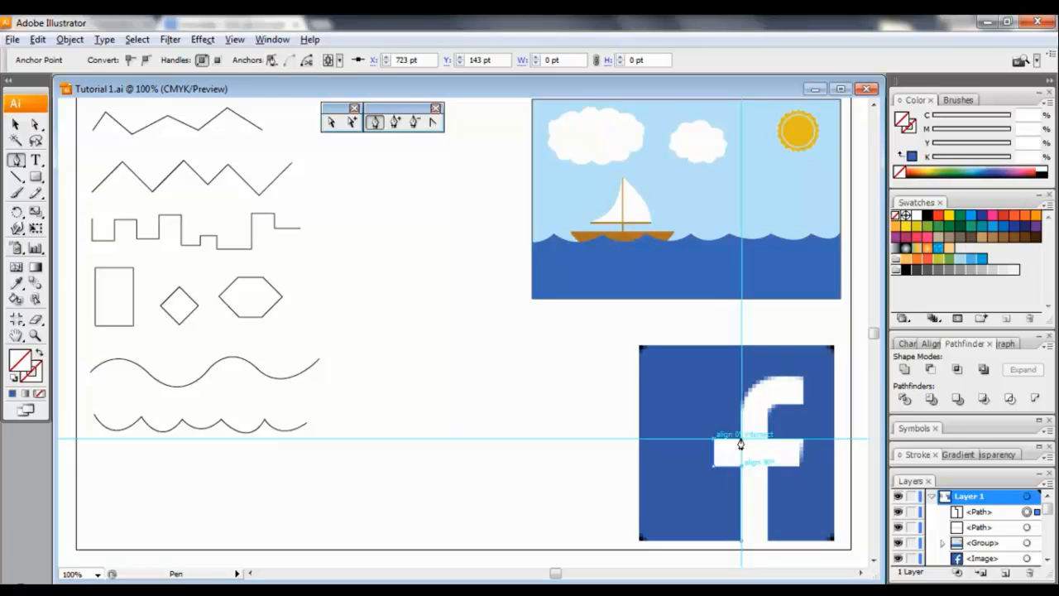
left_click(740, 444)
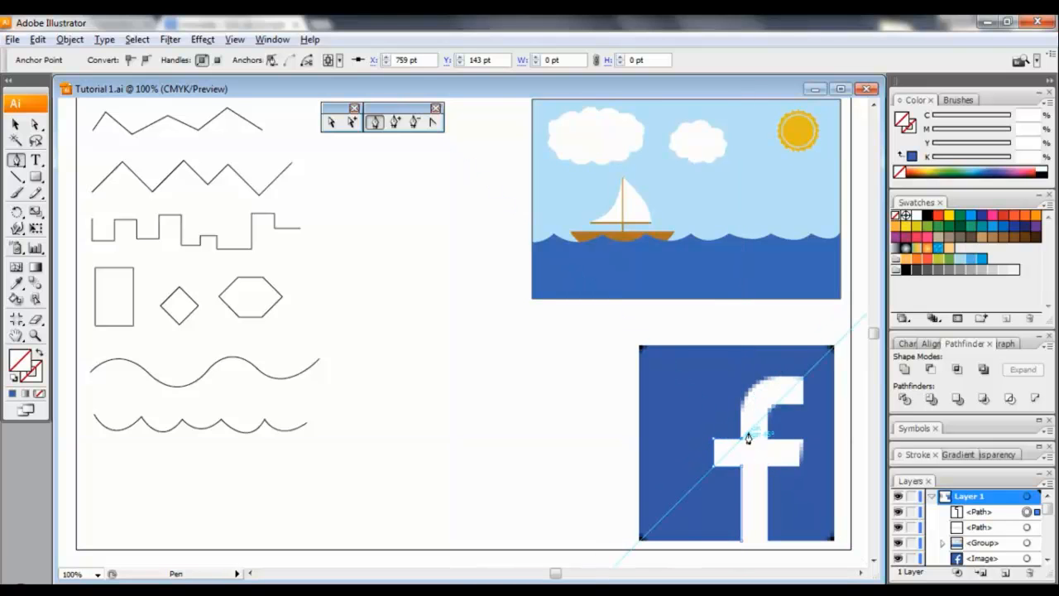
Continue the path straight up the f's left stem edge to where the hook's outer curve begins
scroll(755, 427, "left", 1)
scroll(760, 428, "right", 1)
scroll(760, 432, "right", 2)
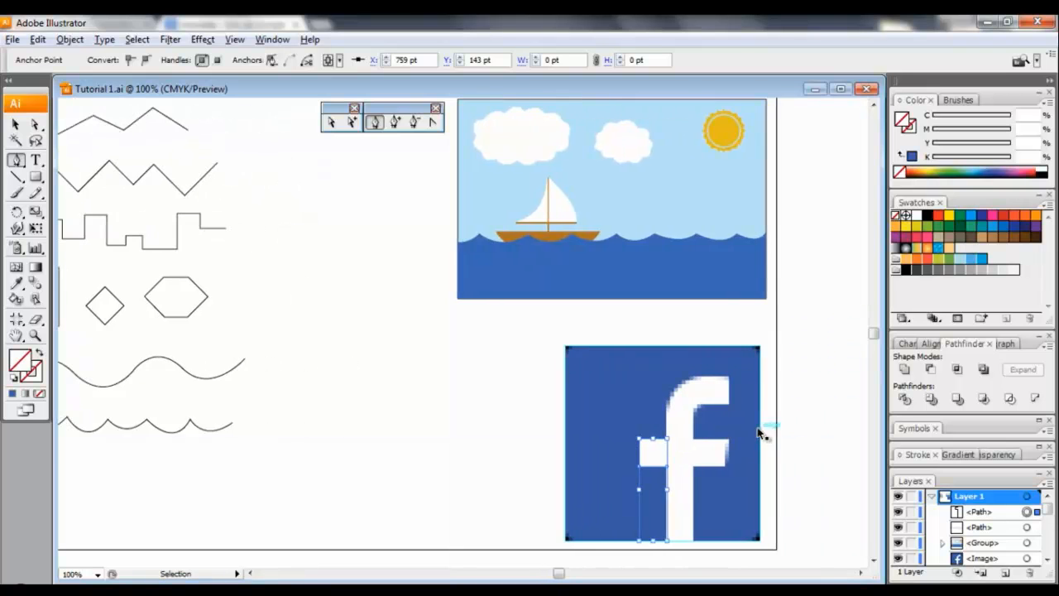
scroll(727, 440, "up", 3)
scroll(718, 437, "down", 2)
scroll(662, 420, "right", 2)
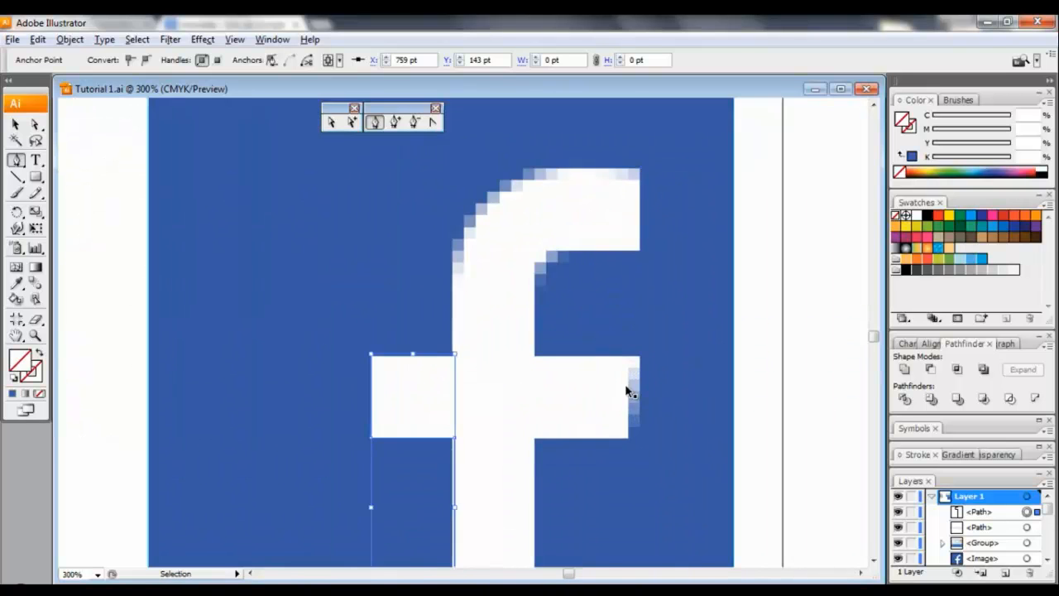
scroll(605, 386, "up", 2)
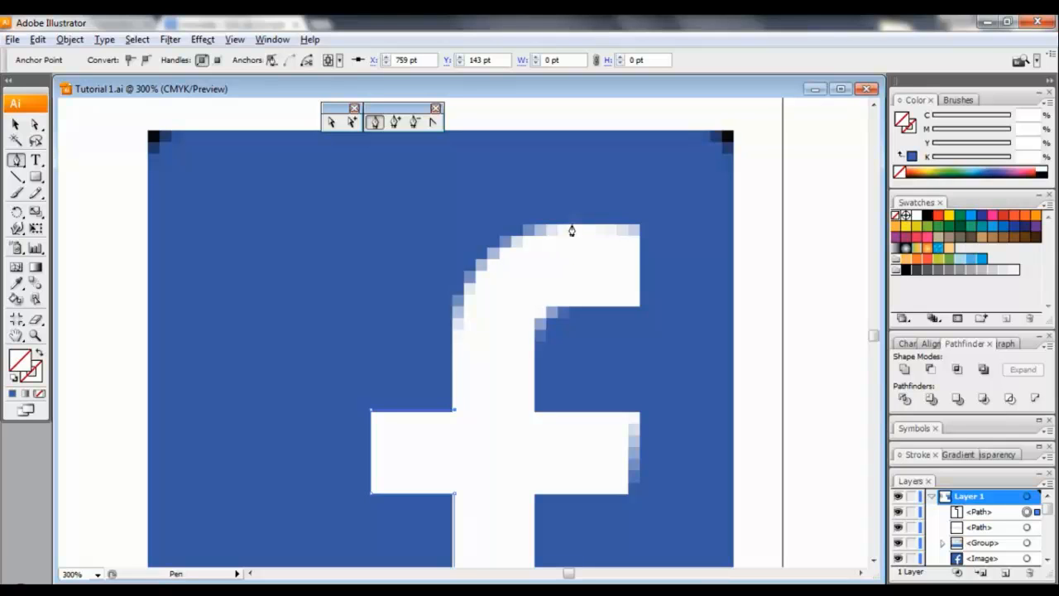
left_click_drag(577, 224, 725, 224)
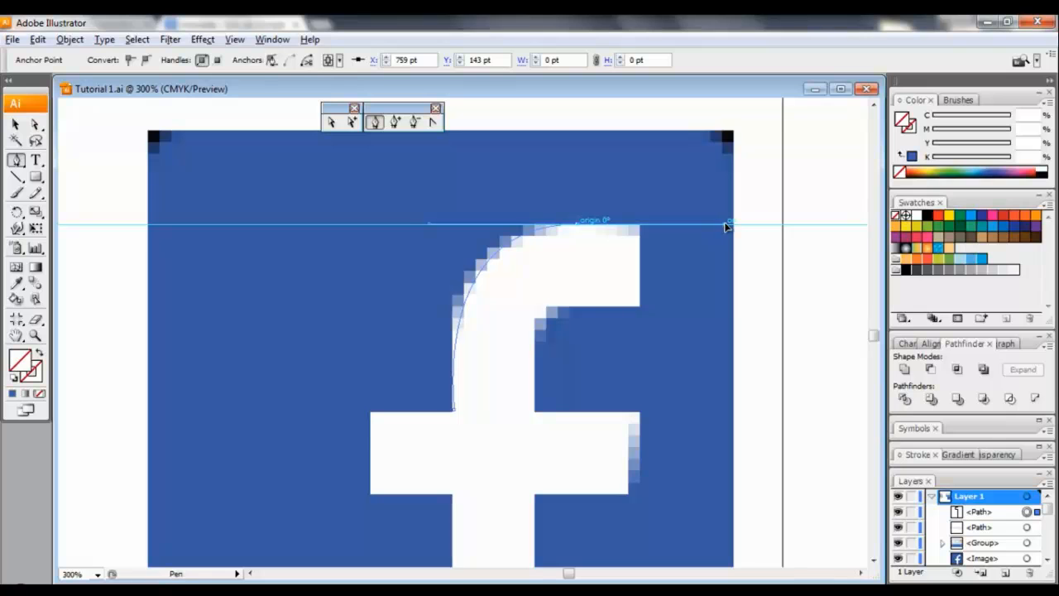
key("ctrl+z")
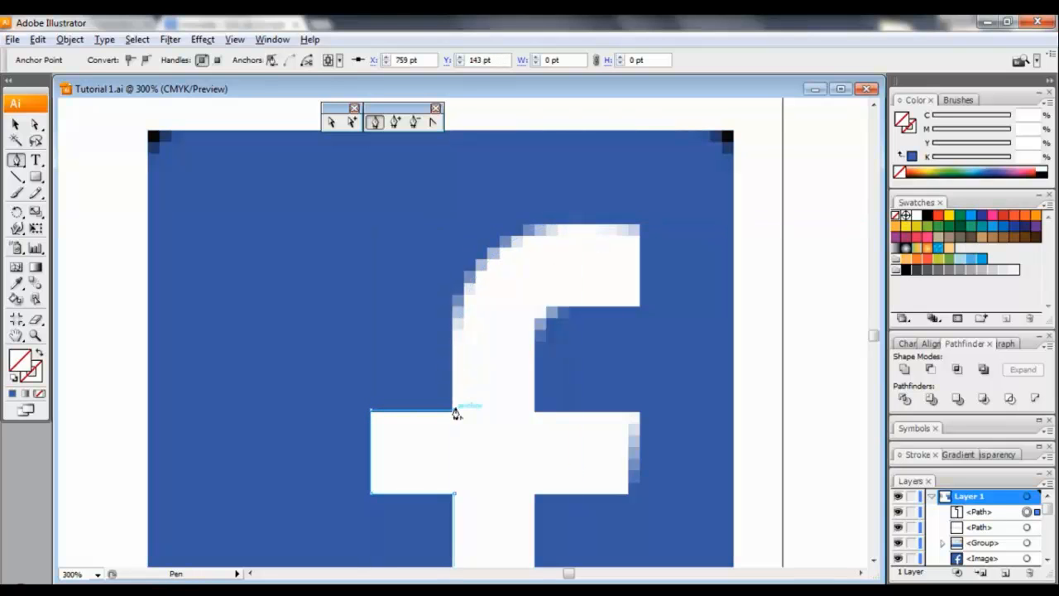
left_click(454, 335)
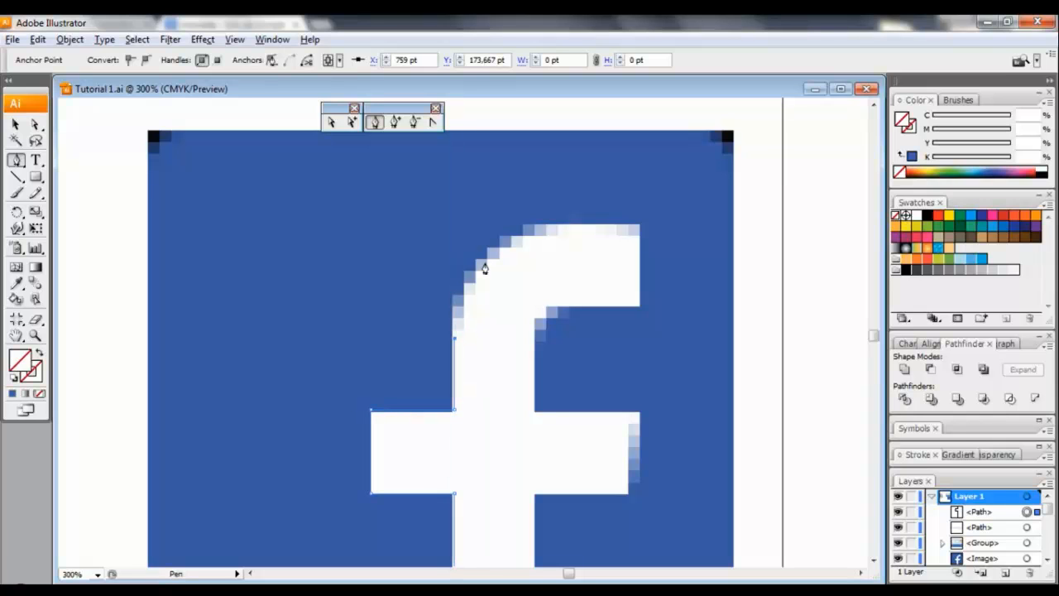
Trace the hook's outer curve in one segment to the top edge of the f, and remove the end anchor's outgoing handle
left_click_drag(482, 260, 512, 230)
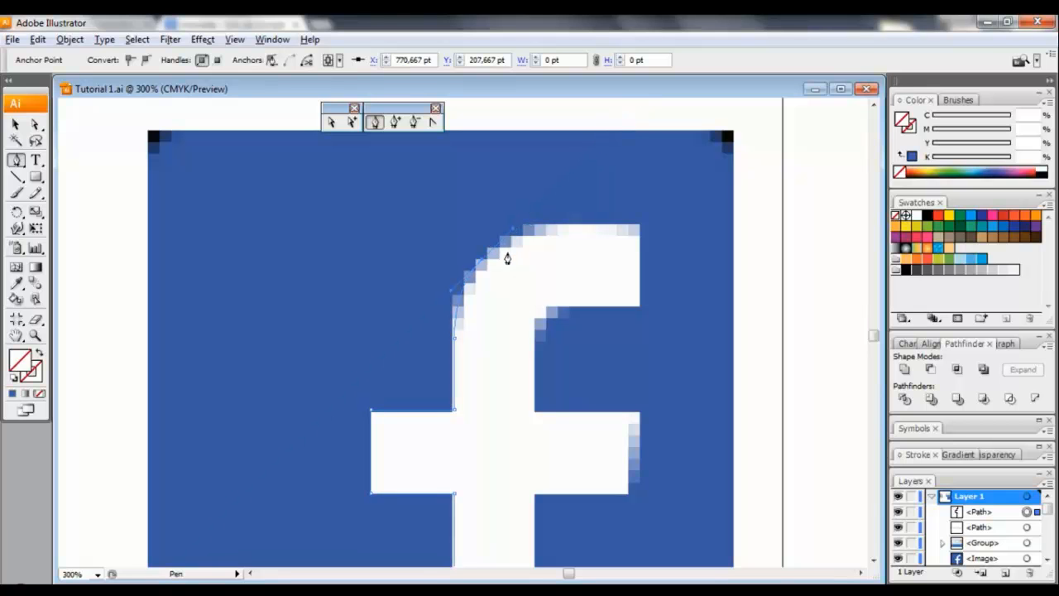
key("ctrl+z")
left_click_drag(551, 231, 647, 229)
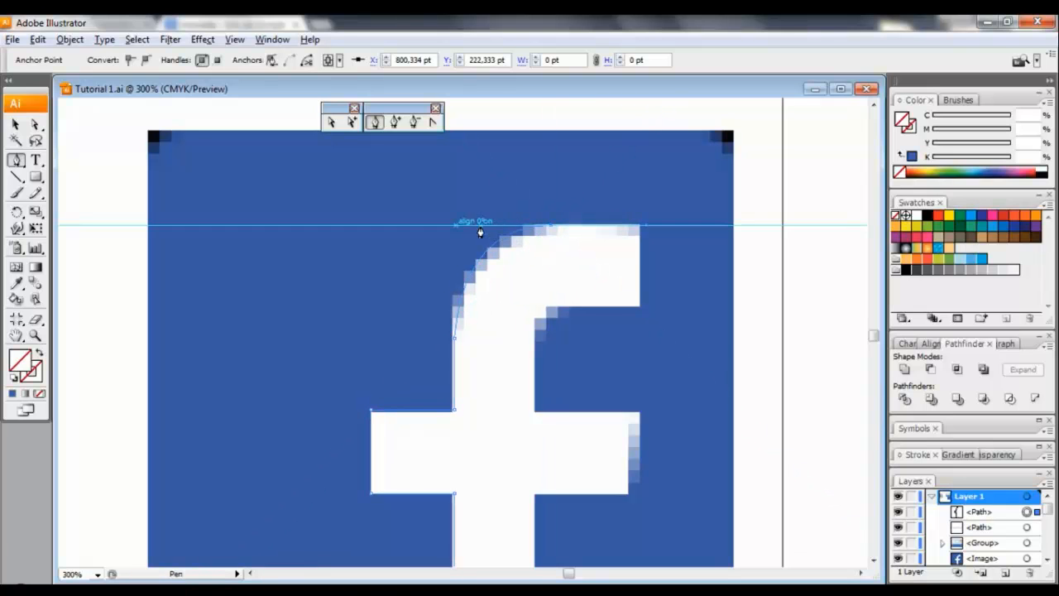
left_click_drag(457, 228, 454, 231)
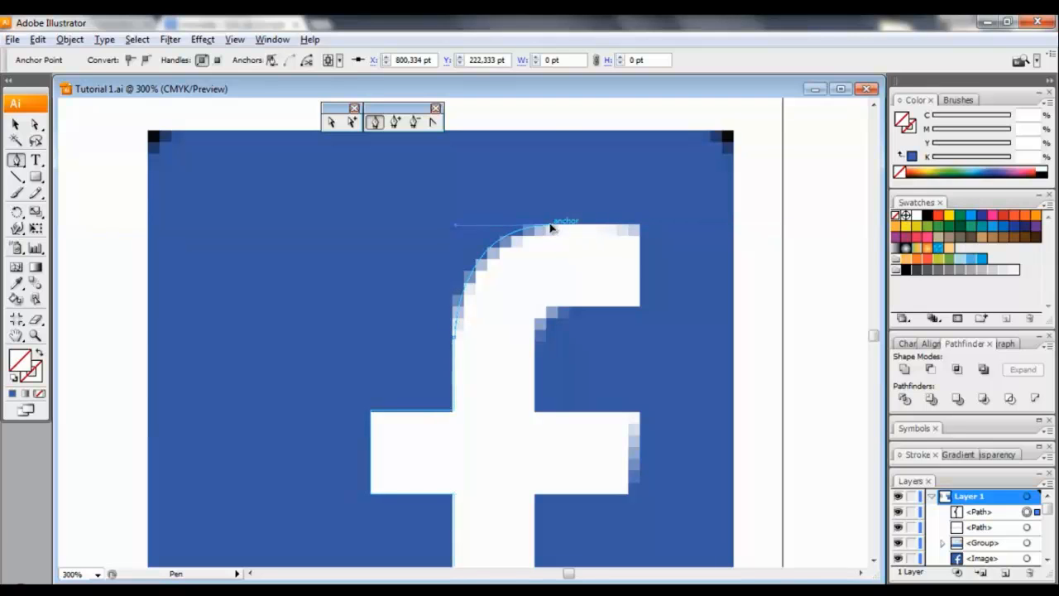
Trace the hook's squared end and inner curve, continuing down the stem's right edge to the top of the crossbar
left_click(640, 226)
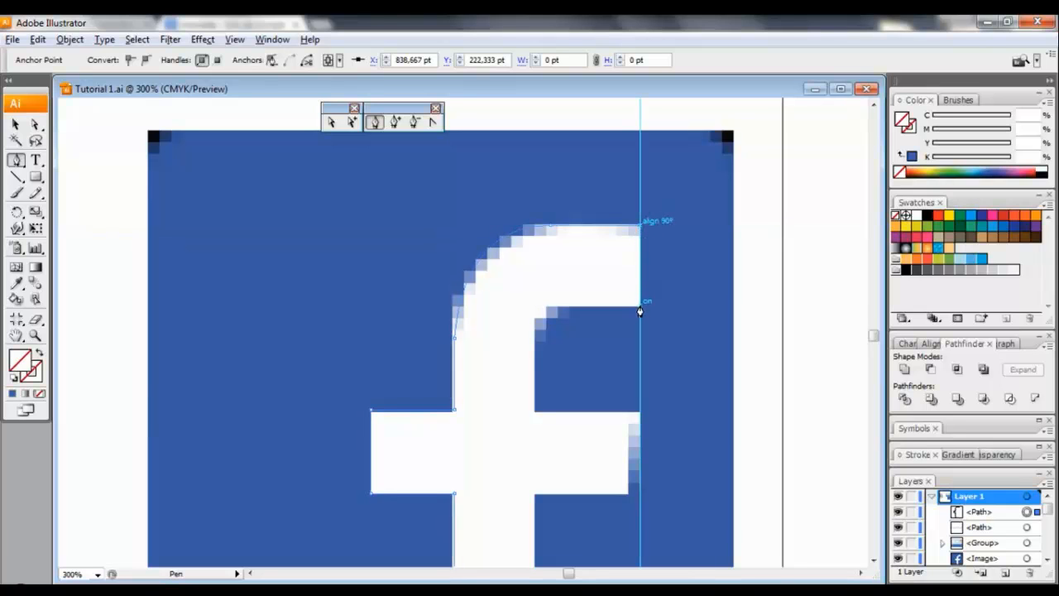
left_click(639, 310)
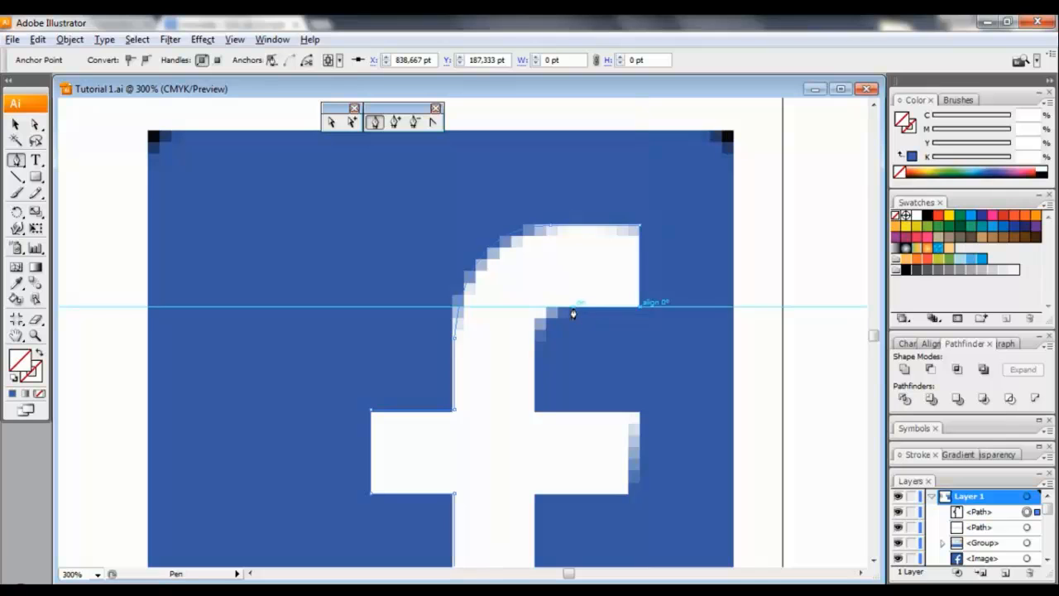
left_click(571, 307)
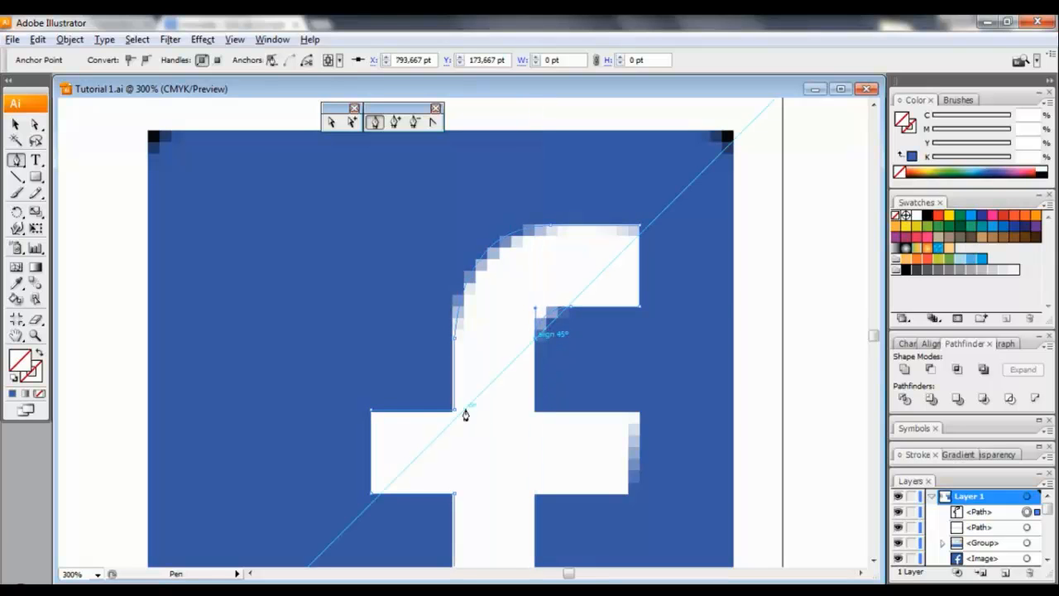
left_click(535, 411)
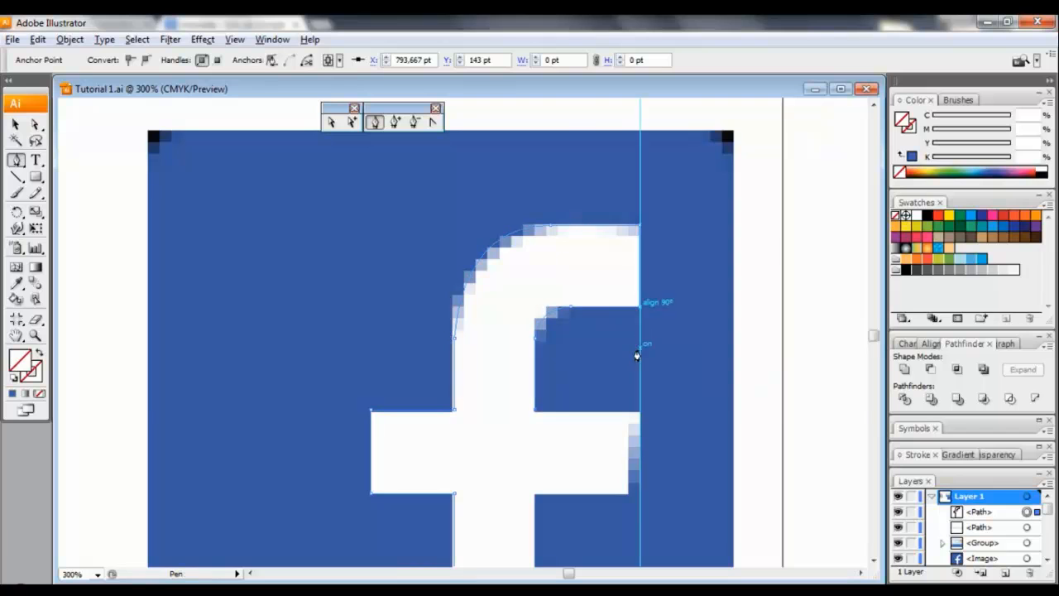
Outline the crossbar's right arm with its slanted end, and continue down the stem's right edge to the logo's base
left_click(640, 411)
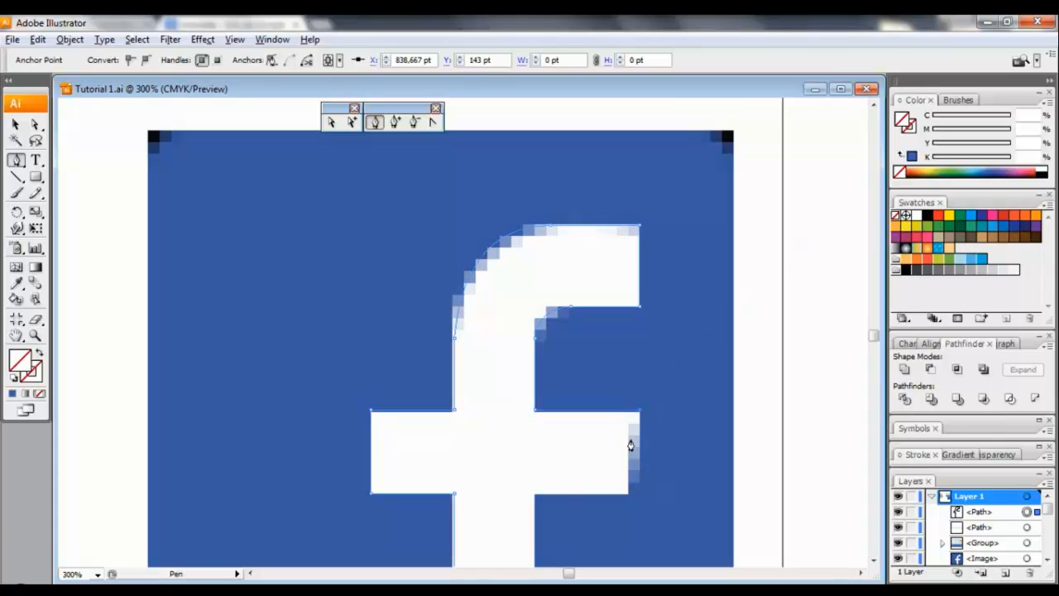
left_click(624, 495)
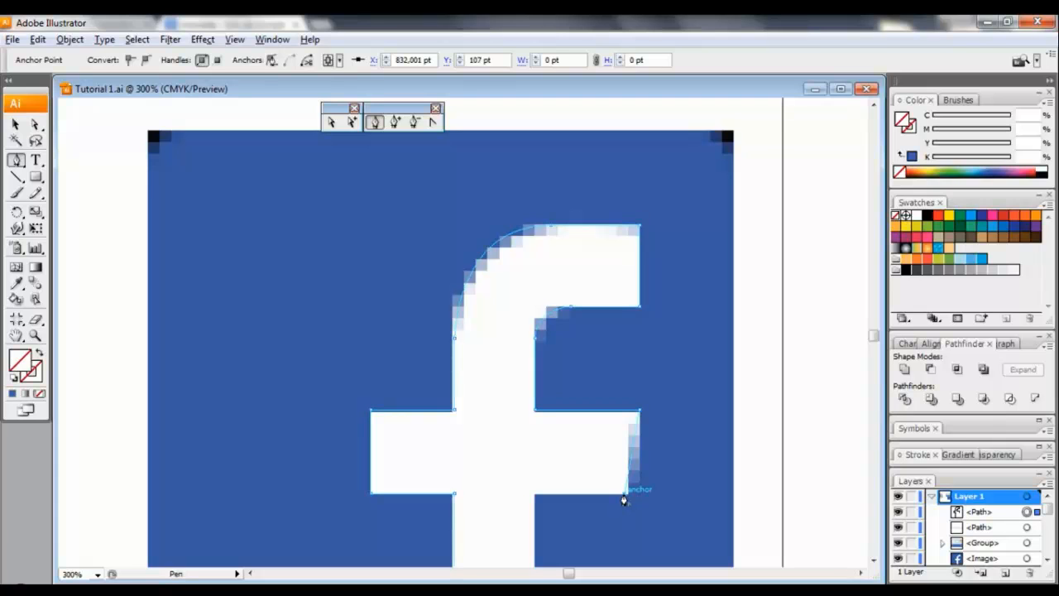
key("ctrl+z")
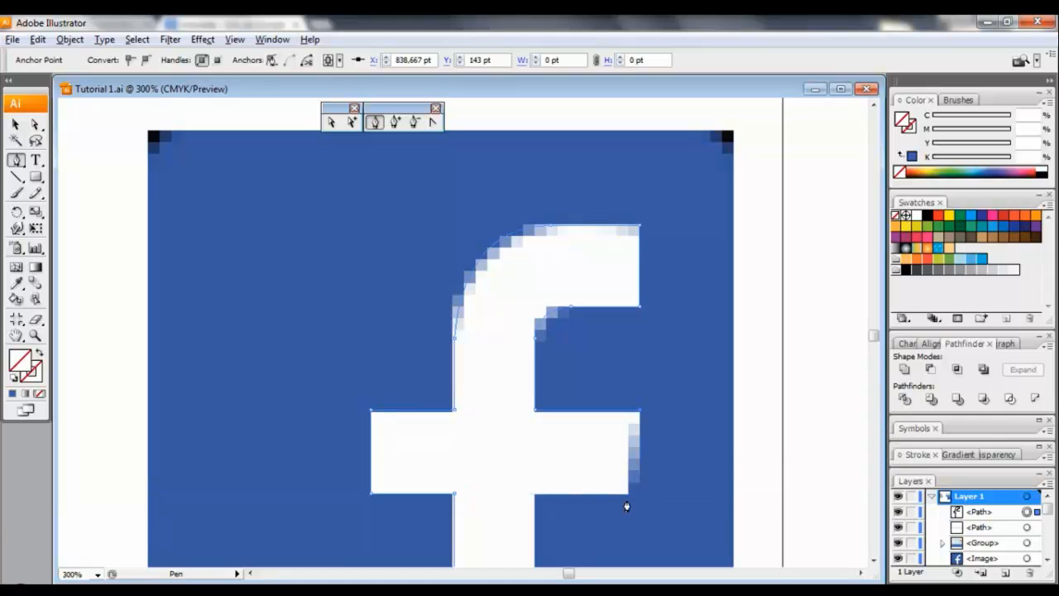
left_click(627, 493)
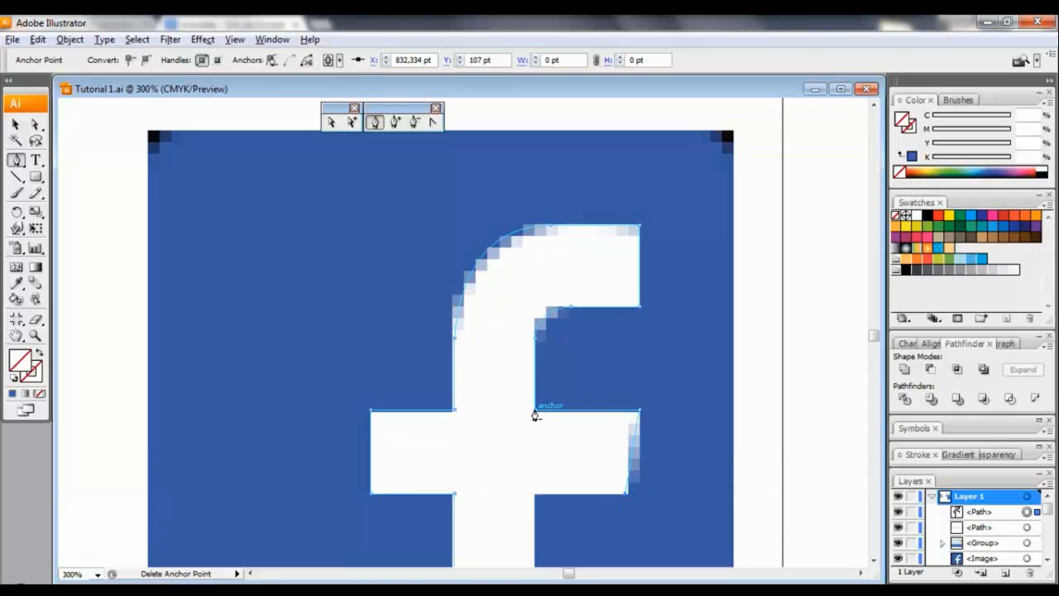
left_click(535, 494)
scroll(534, 498, "down", 5)
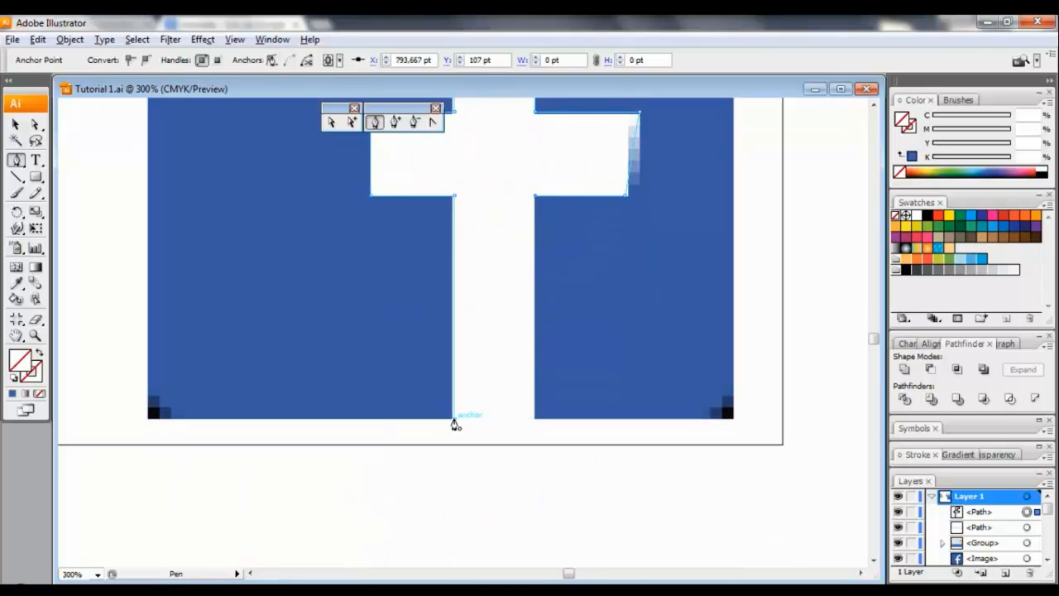
left_click(534, 418)
Continue the path around the logo square's four outer corners and close it at the starting anchor at the base of the f's left stem edge
scroll(560, 439, "up", 2)
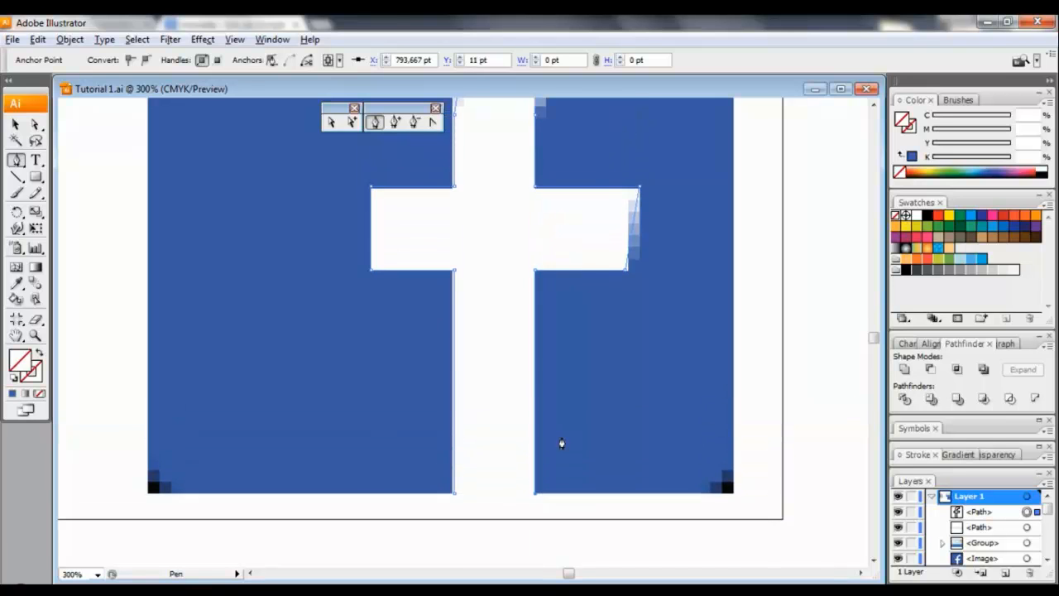
scroll(561, 444, "up", 2)
scroll(560, 444, "down", 1)
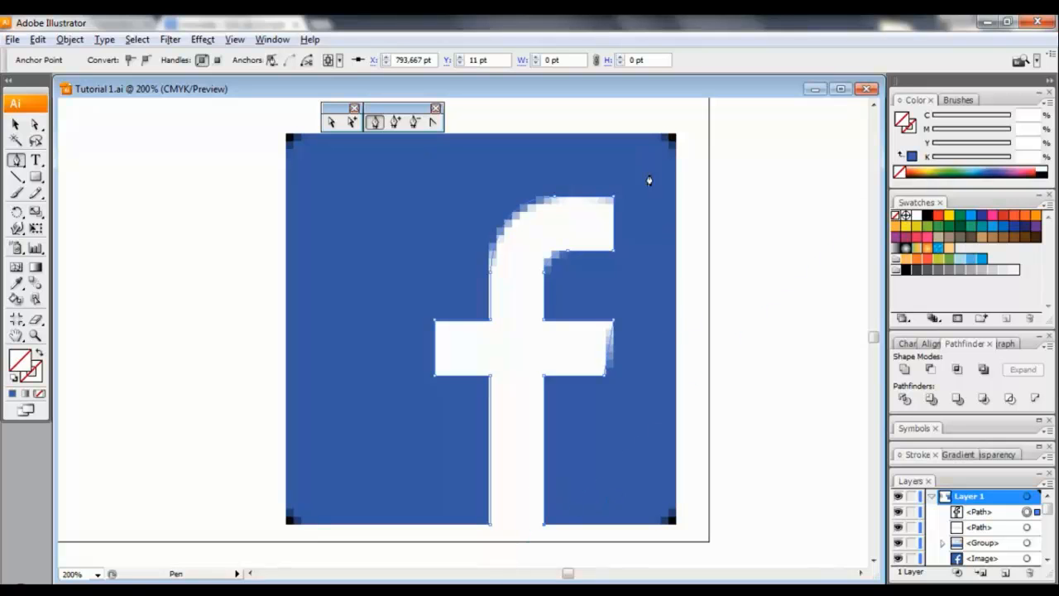
left_click(674, 525)
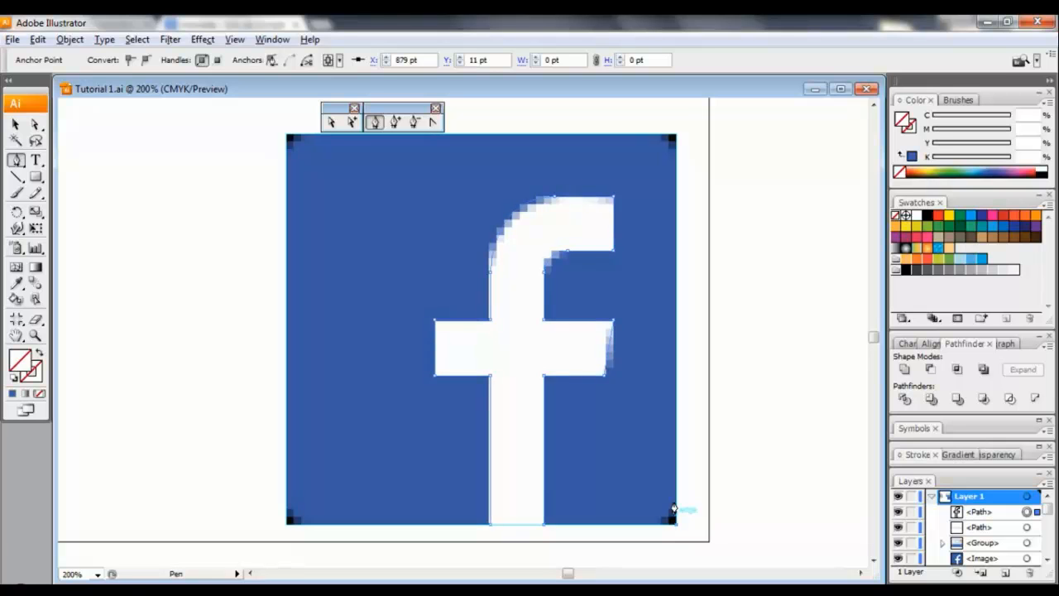
left_click(674, 139)
left_click(286, 136)
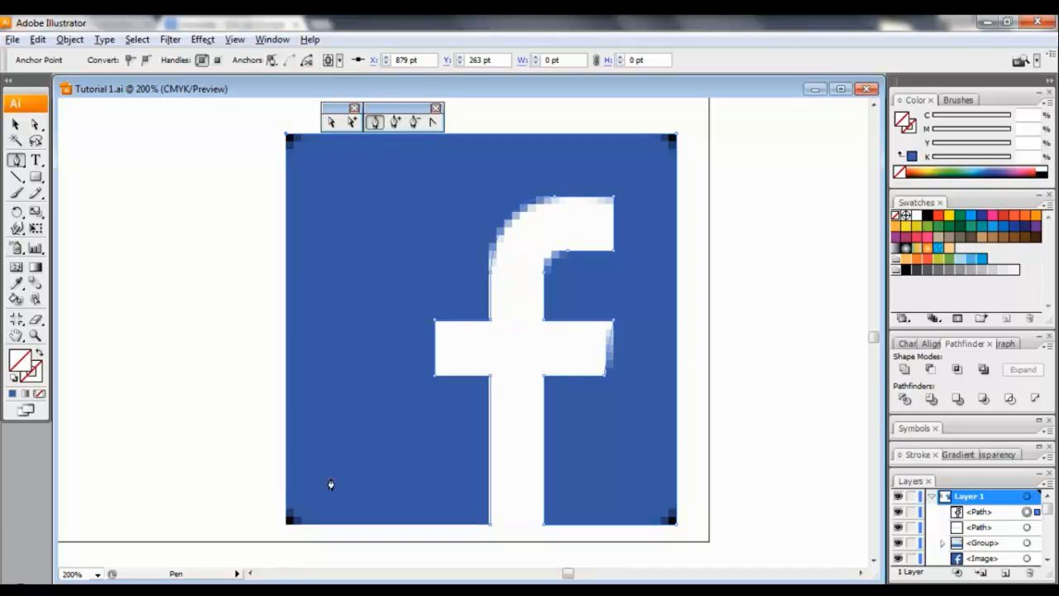
left_click(286, 523)
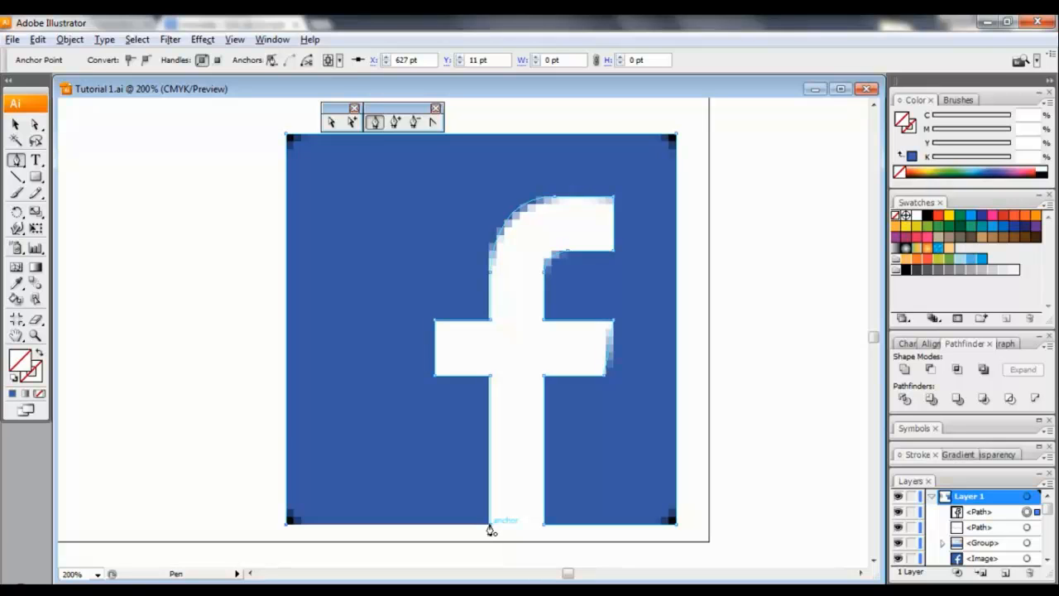
left_click(490, 526)
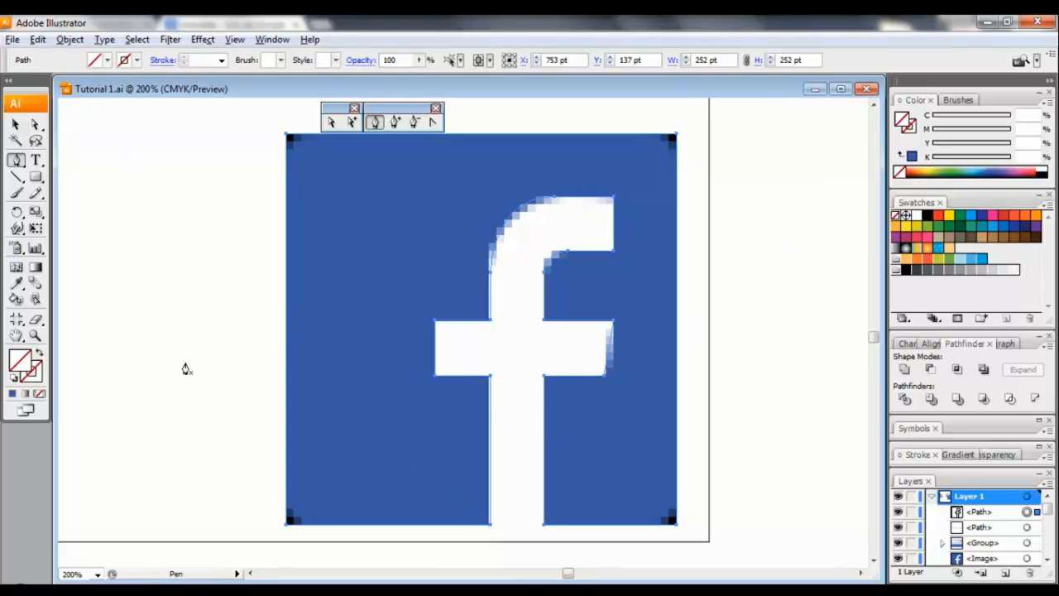
Fill the traced path with the blue sampled from the logo image, and move it beside the original on its left with a small gap
left_click(18, 285)
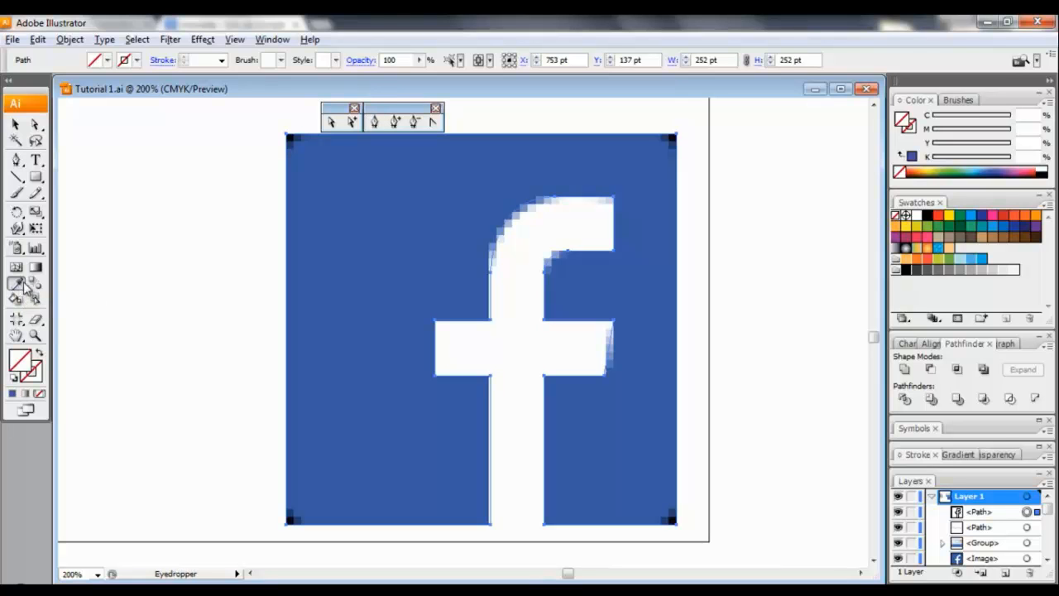
left_click(365, 252)
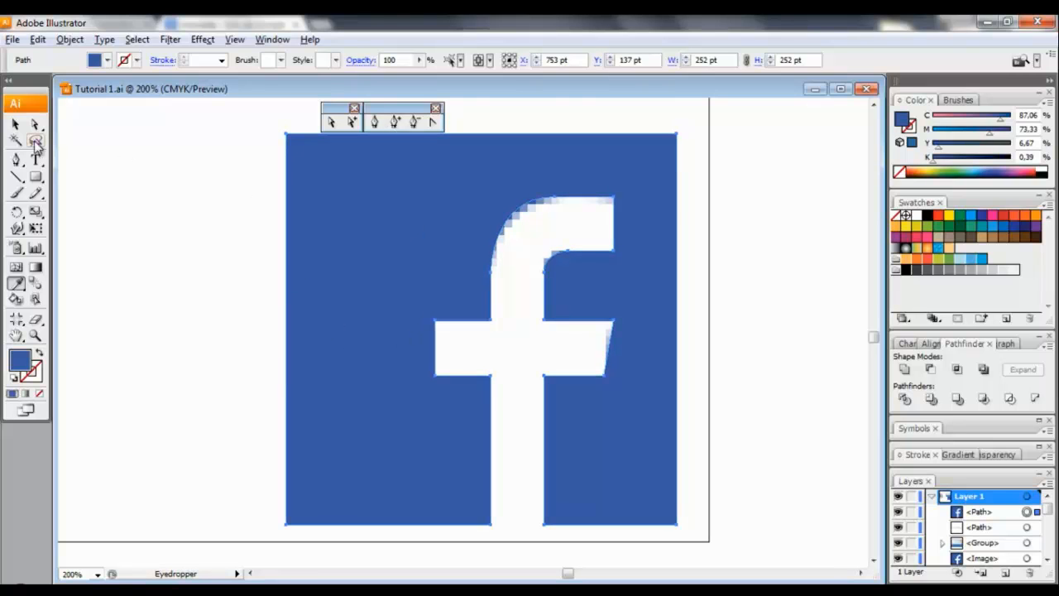
scroll(316, 256, "down", 3)
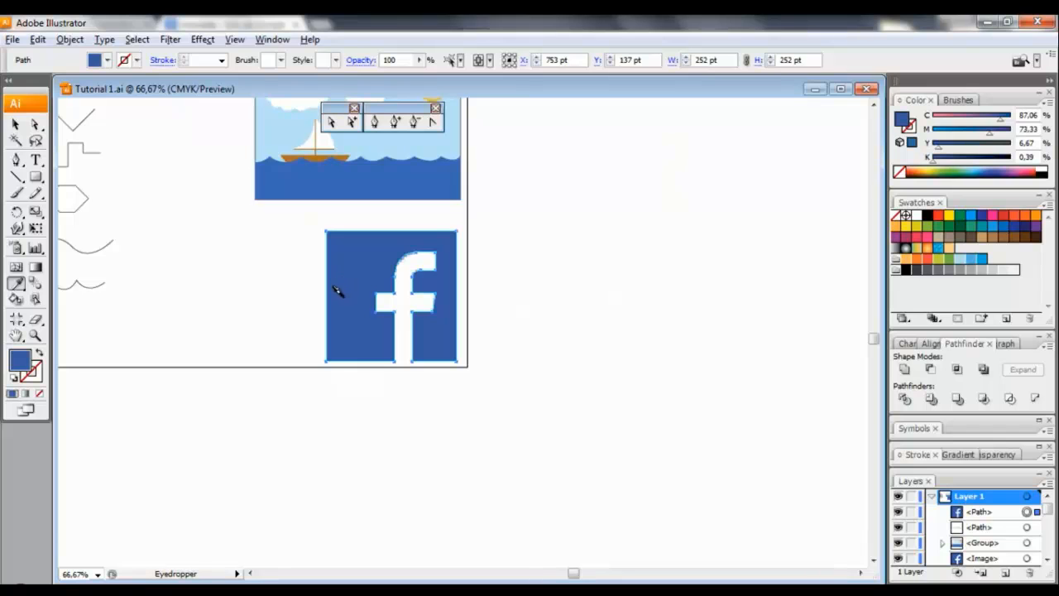
left_click(15, 124)
left_click_drag(357, 282, 210, 277)
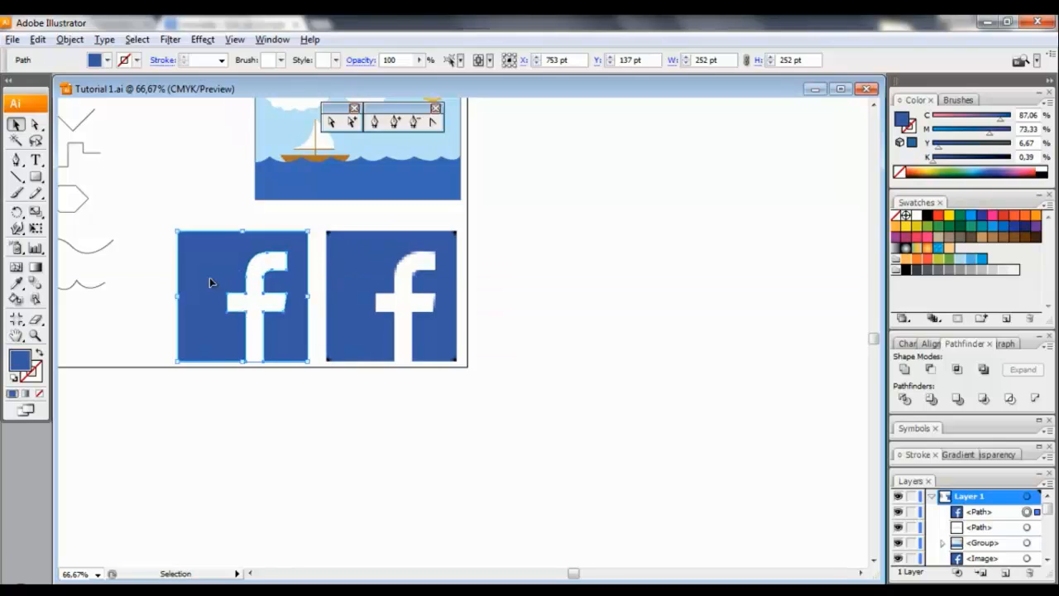
left_click(305, 432)
Compare the edges of the traced logo with the original image, and review all the artwork on the artboard
scroll(345, 384, "left", 2)
scroll(364, 364, "up", 1)
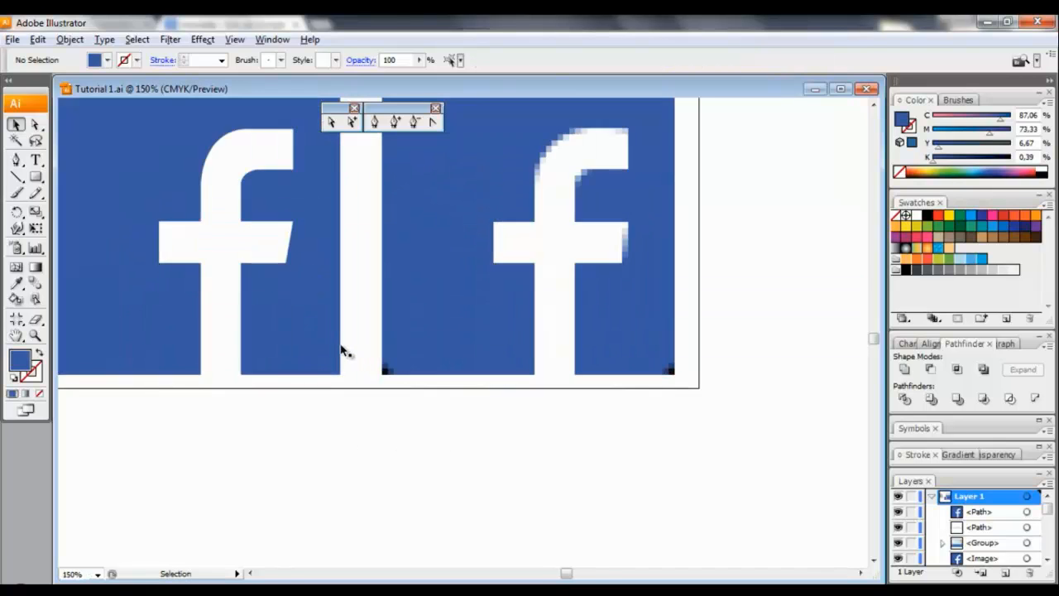
scroll(478, 487, "left", 2)
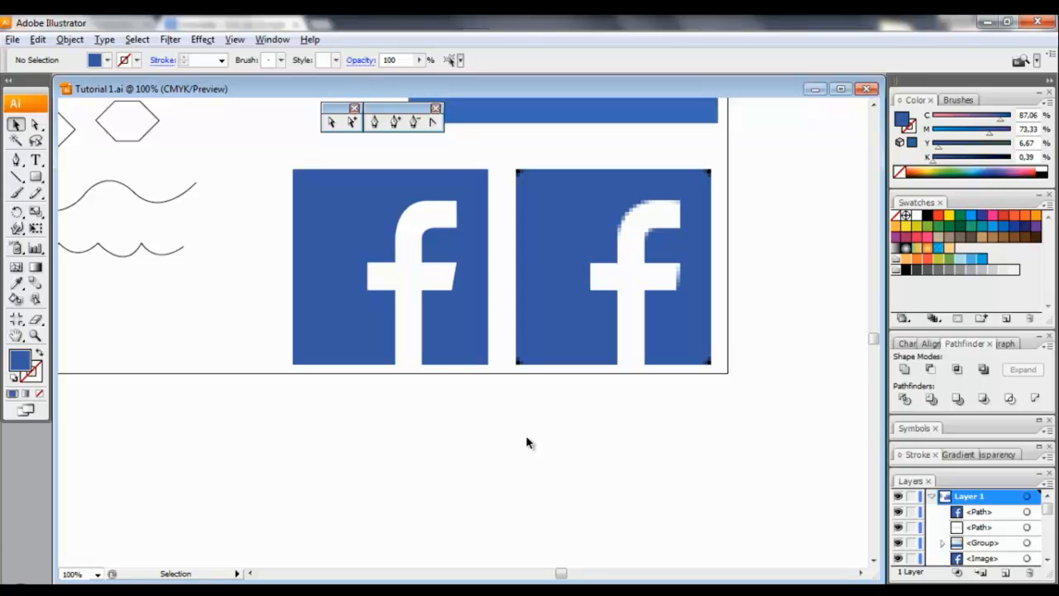
scroll(507, 427, "down", 2)
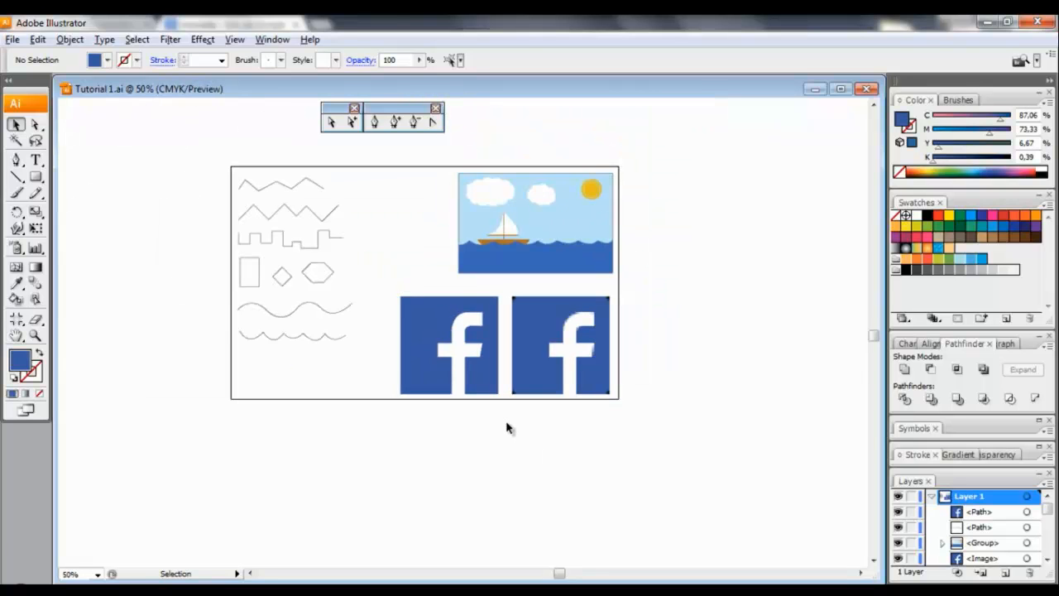
scroll(428, 440, "up", 1)
scroll(386, 449, "up", 1)
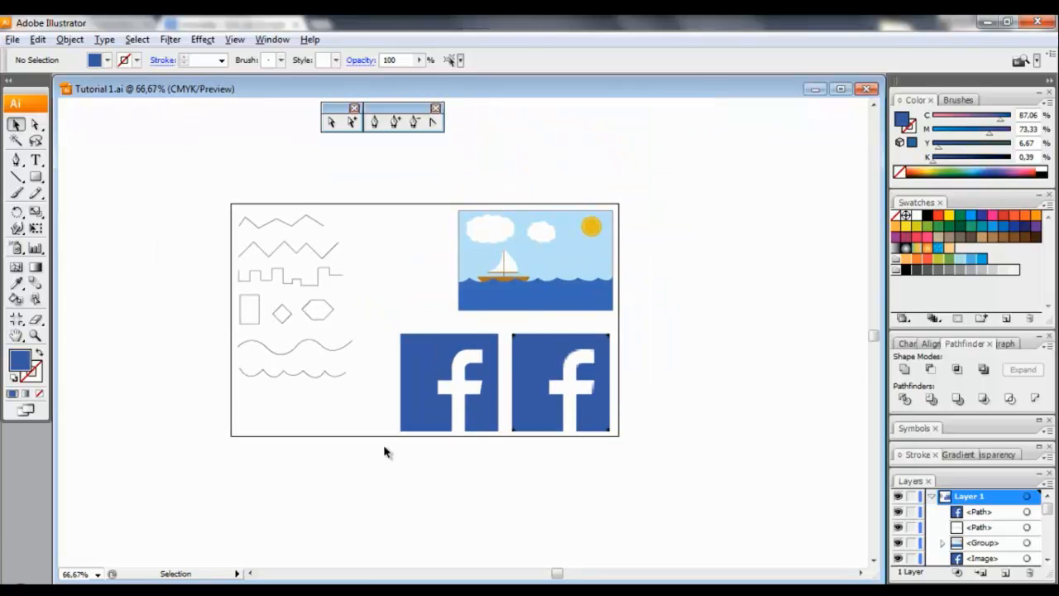
scroll(393, 455, "up", 1)
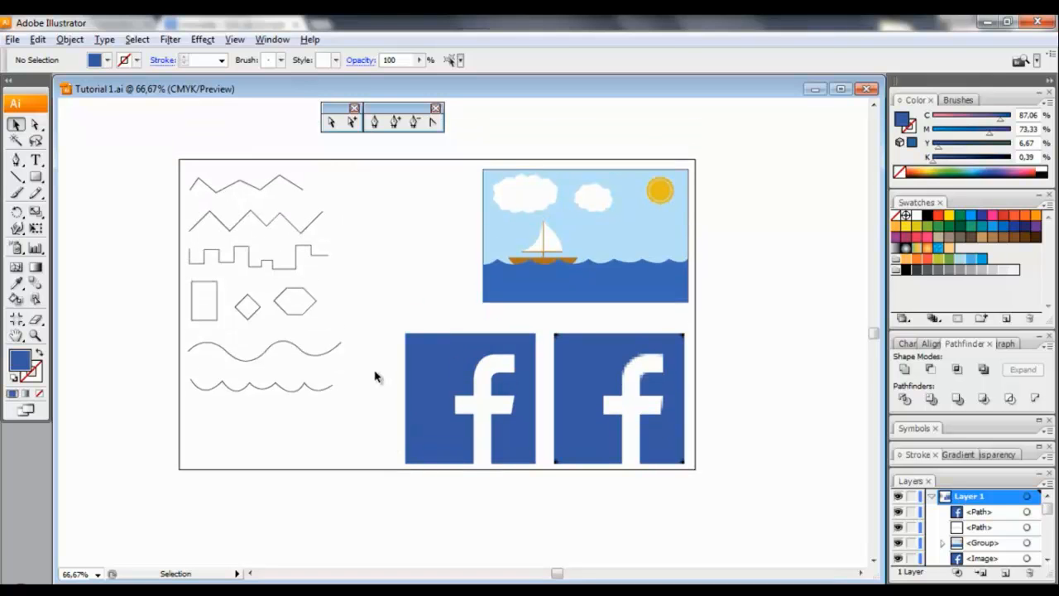